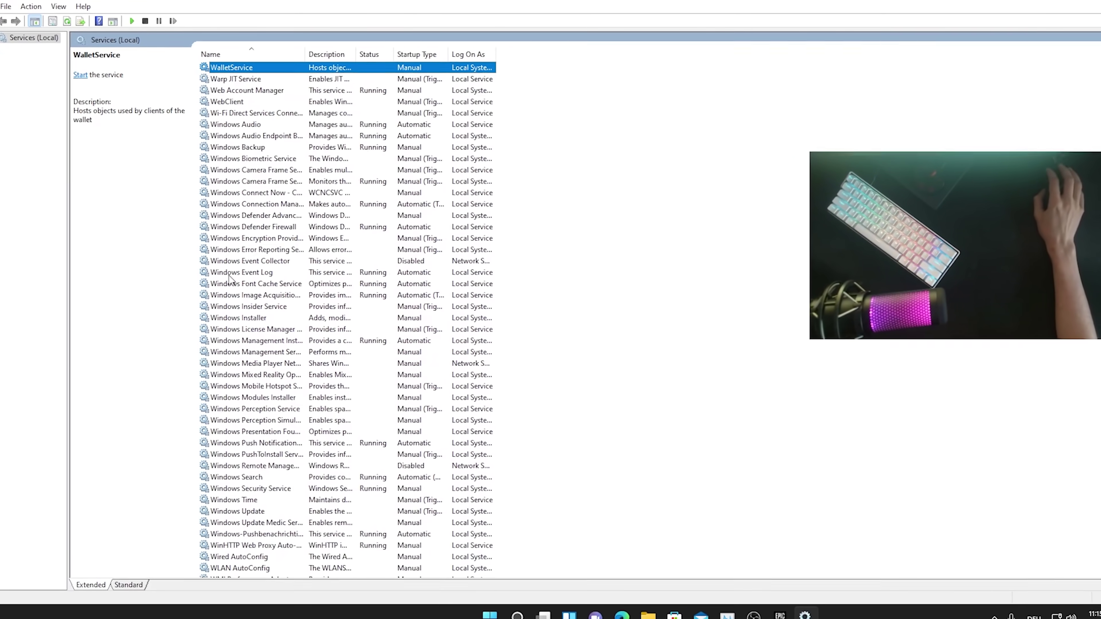
Scroll down through the Windows Services list before returning to the desktop.
scroll(229, 274, "down", 2)
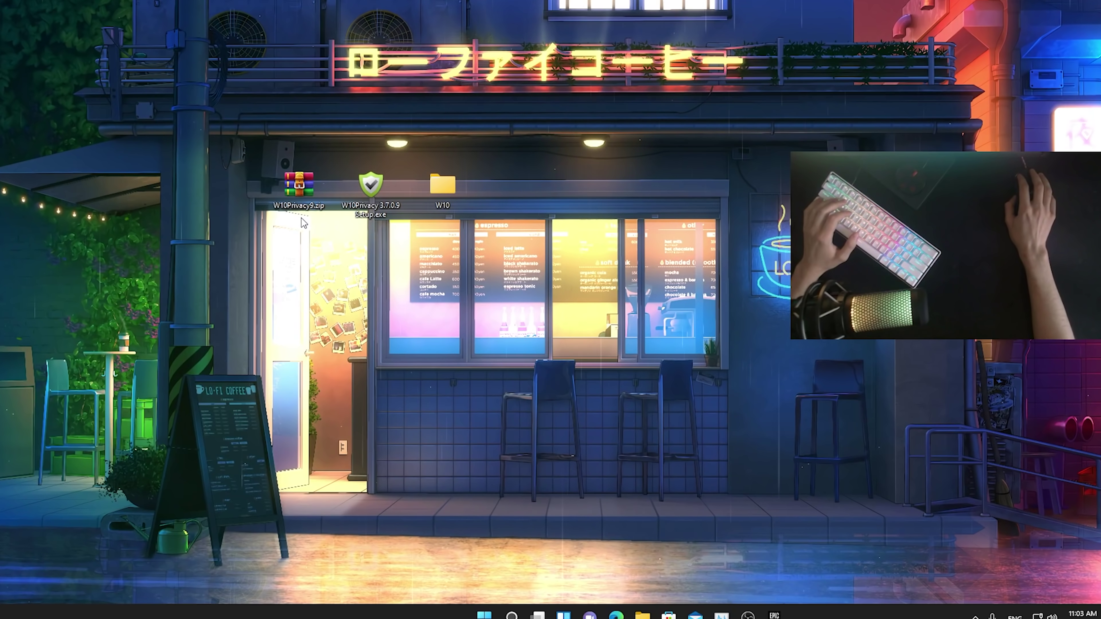
right_click(306, 186)
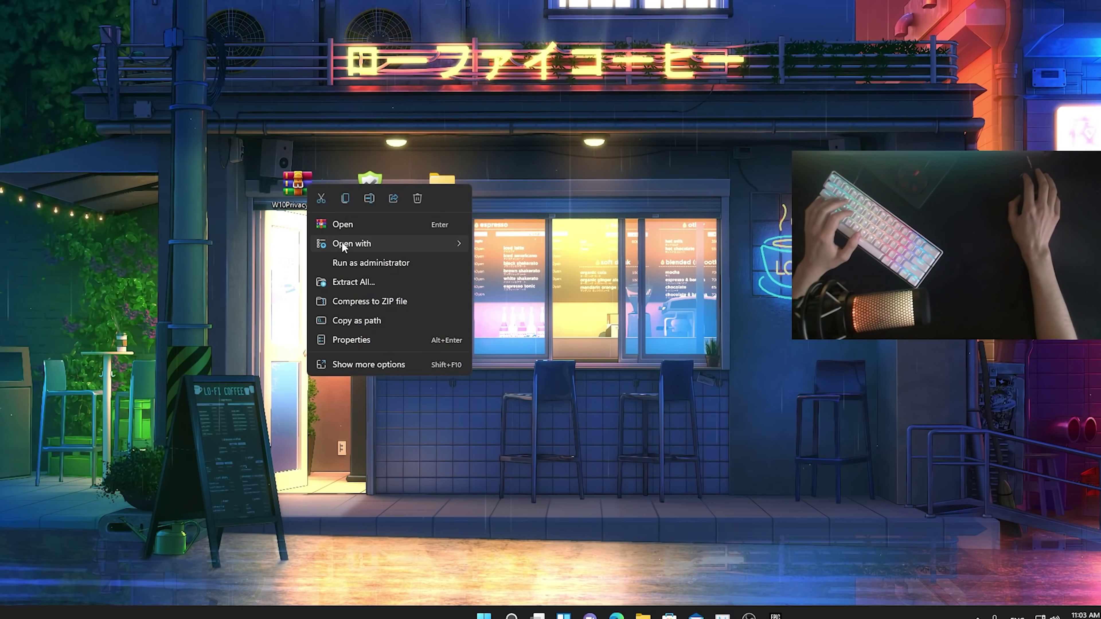
mouse_move(355, 250)
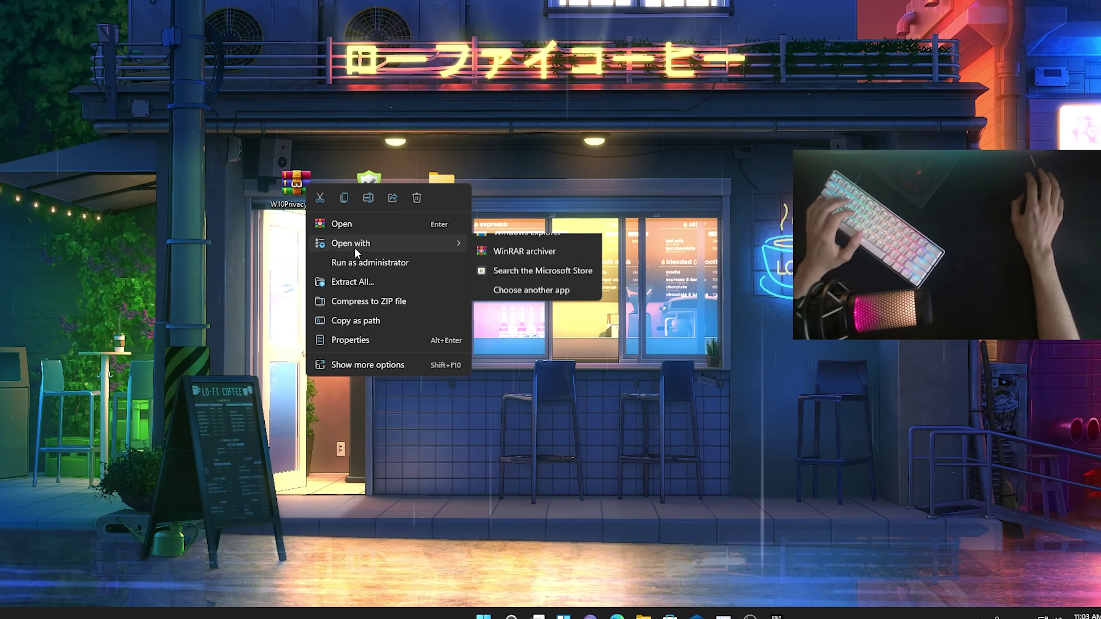
key("Escape")
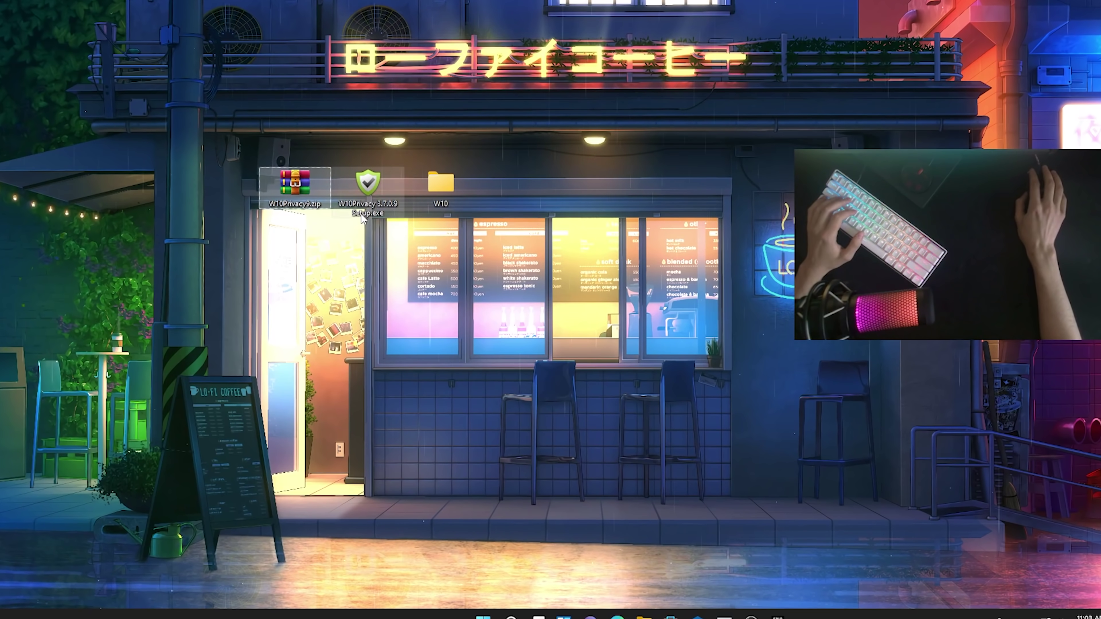
left_click(366, 215)
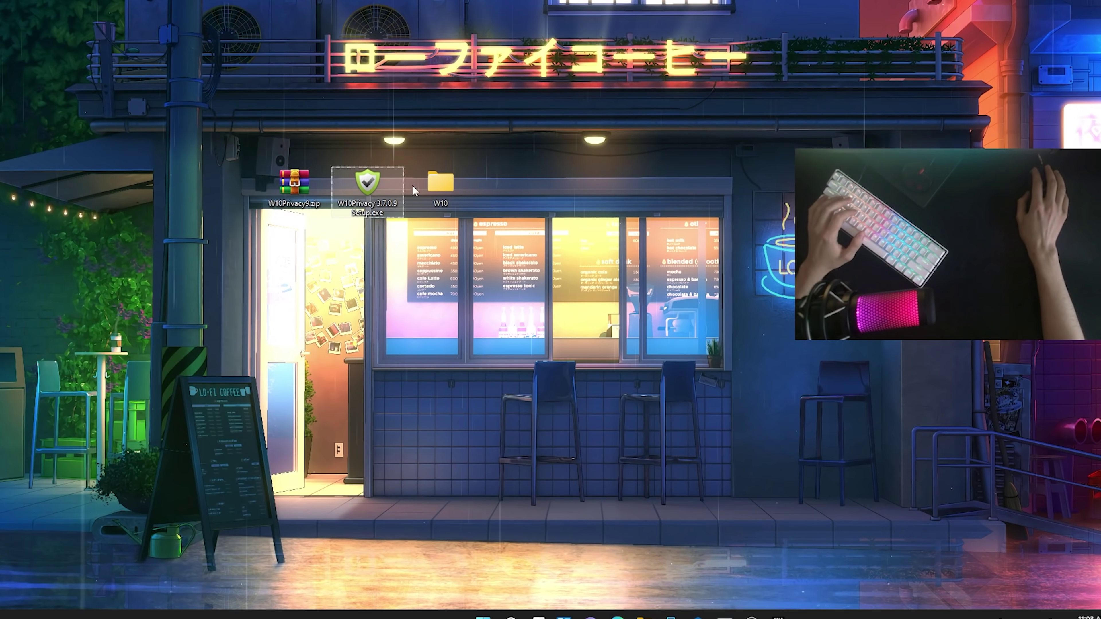
double_click(371, 213)
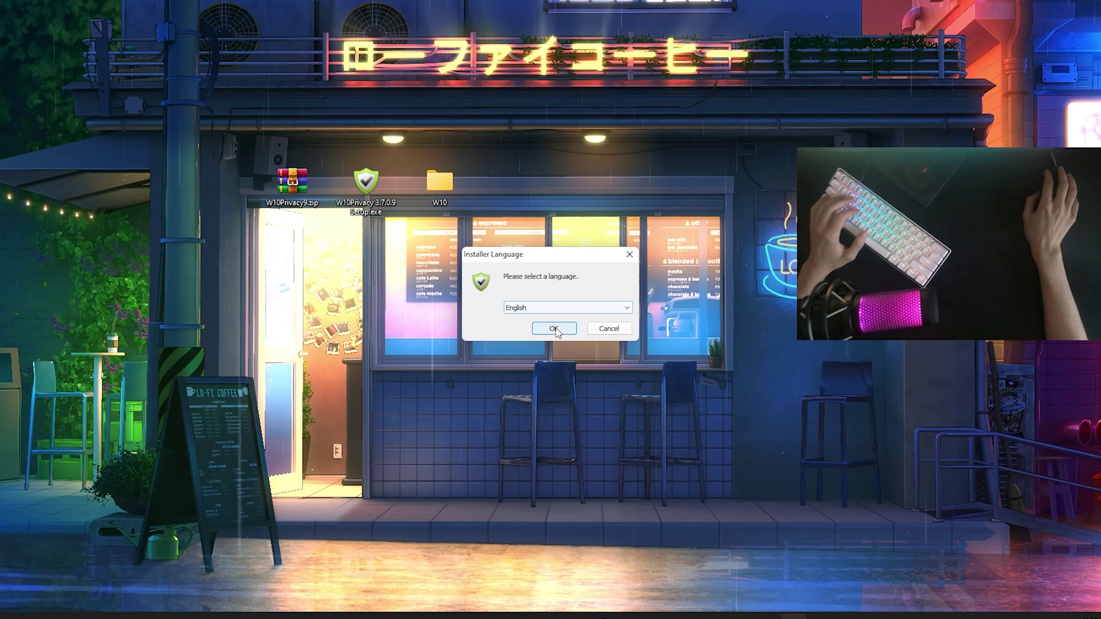
left_click(556, 329)
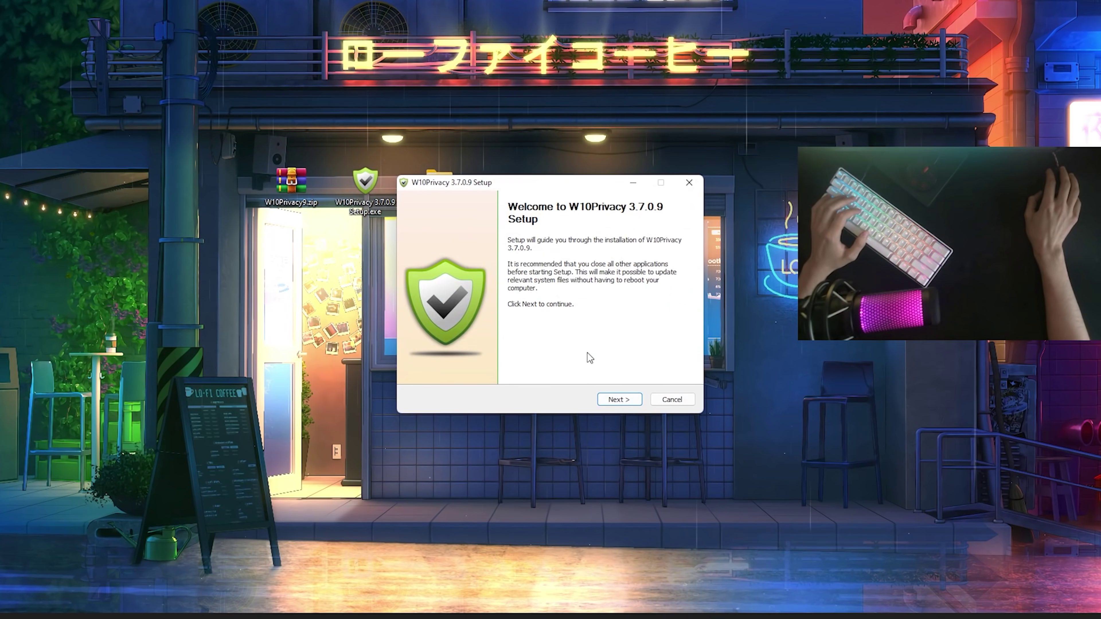
left_click(617, 399)
left_click(616, 399)
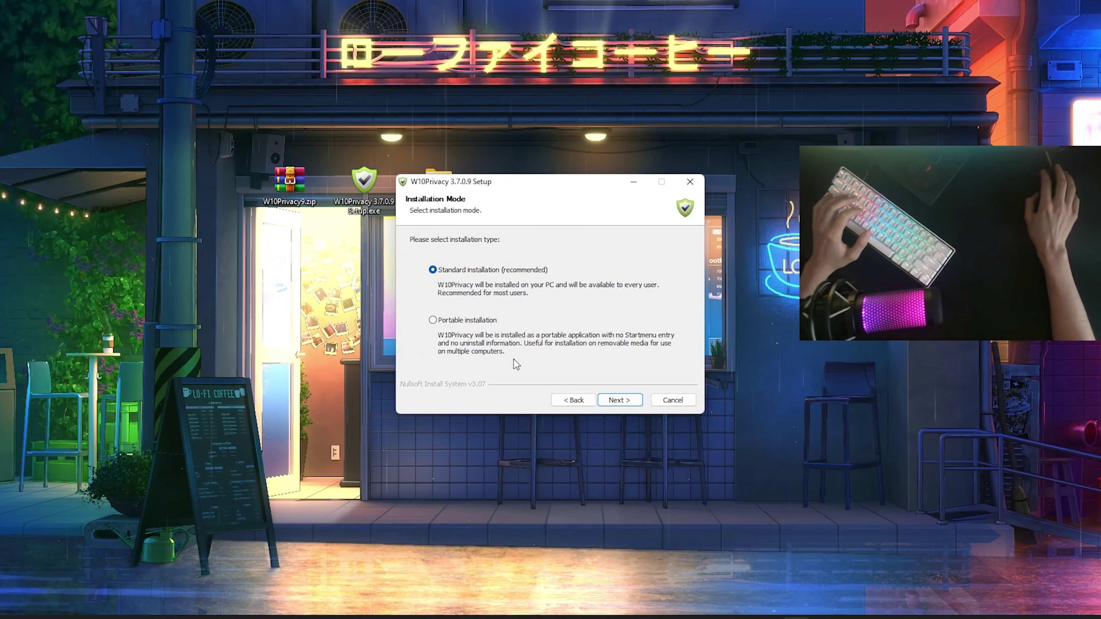
left_click(620, 400)
left_click(620, 400)
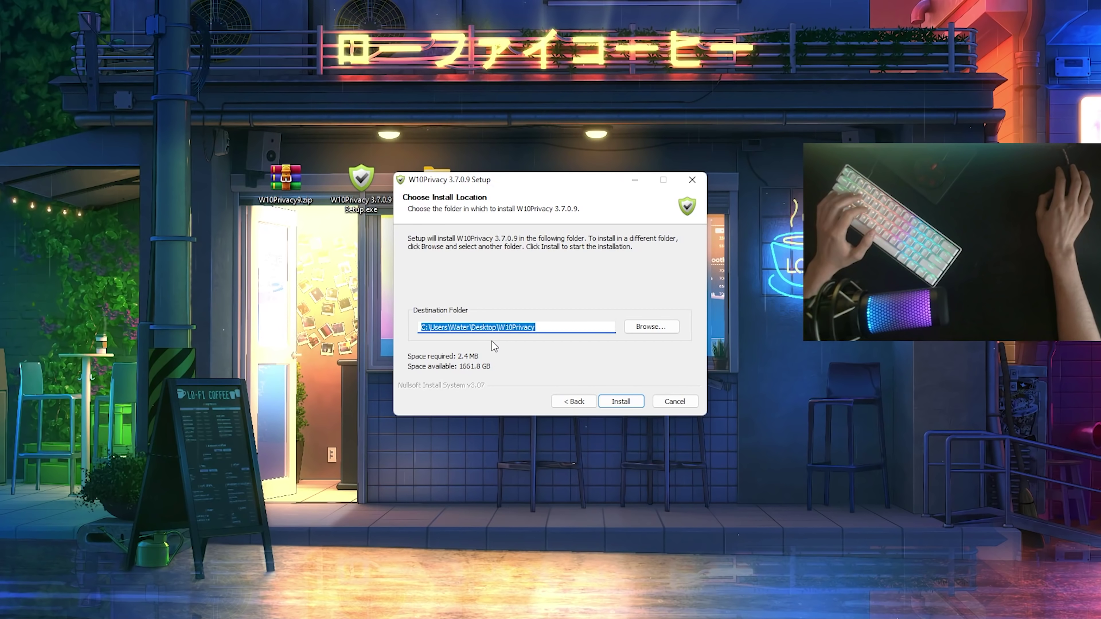
left_click_drag(476, 179, 659, 204)
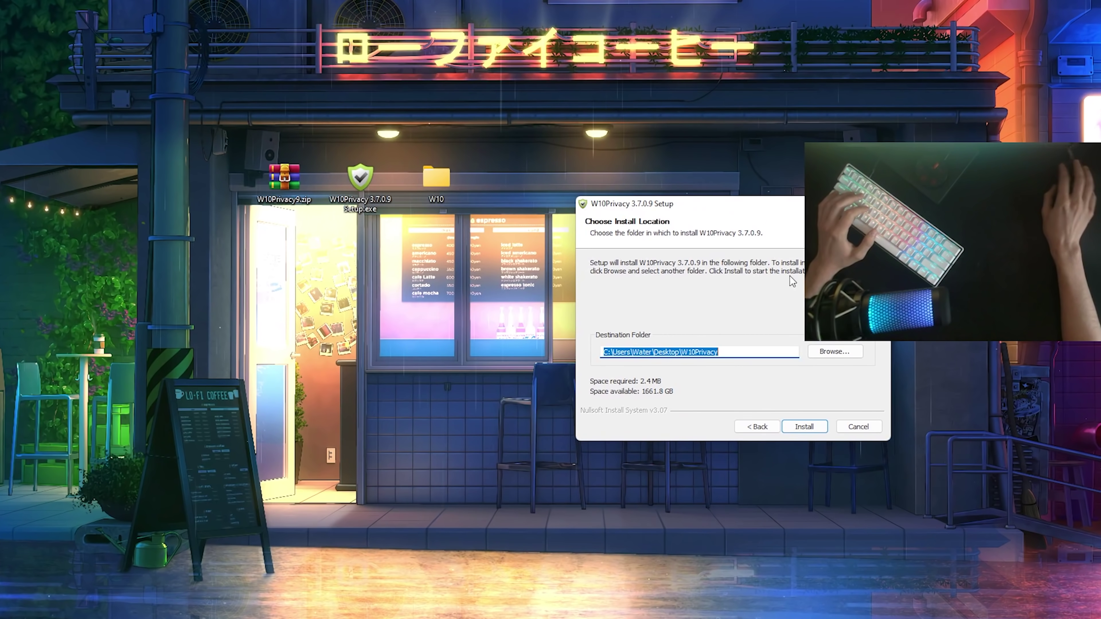
left_click(835, 351)
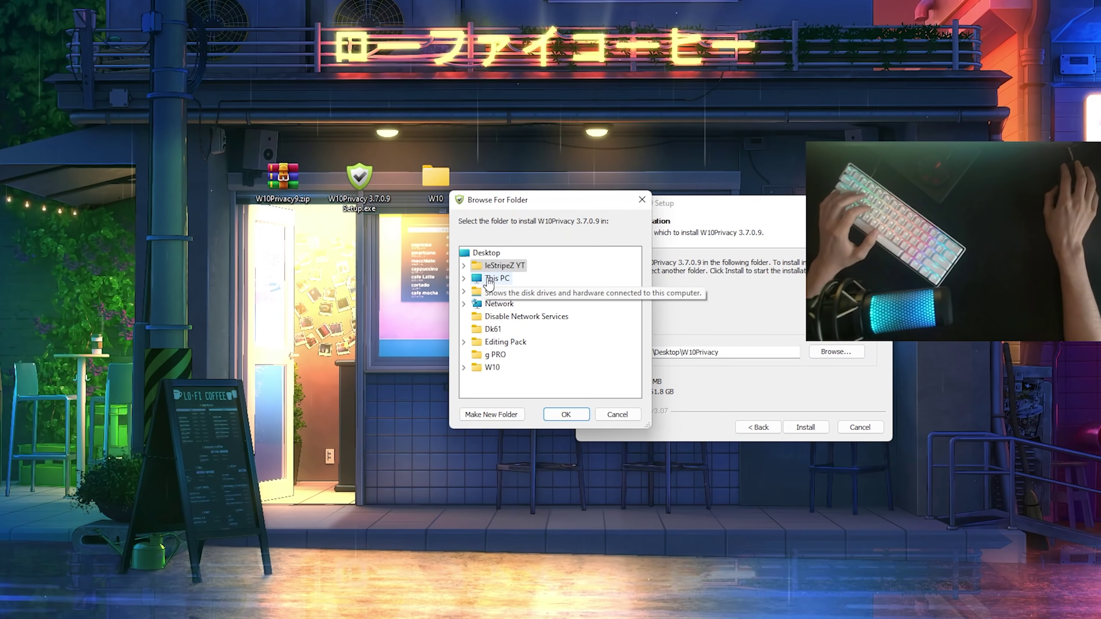
left_click(488, 278)
double_click(487, 293)
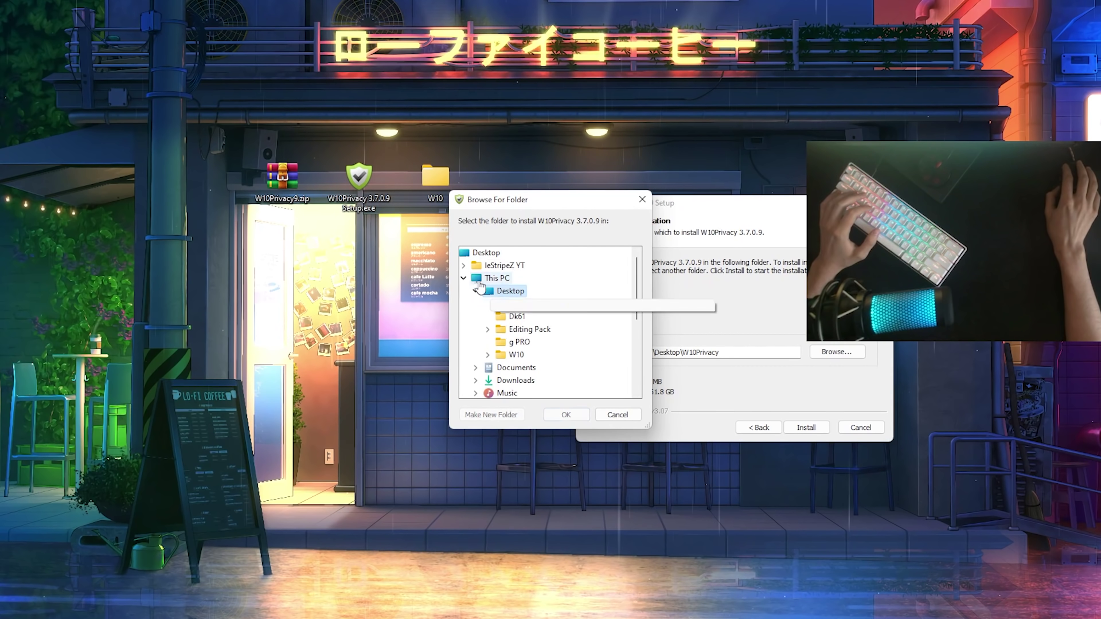
double_click(514, 354)
left_click(565, 418)
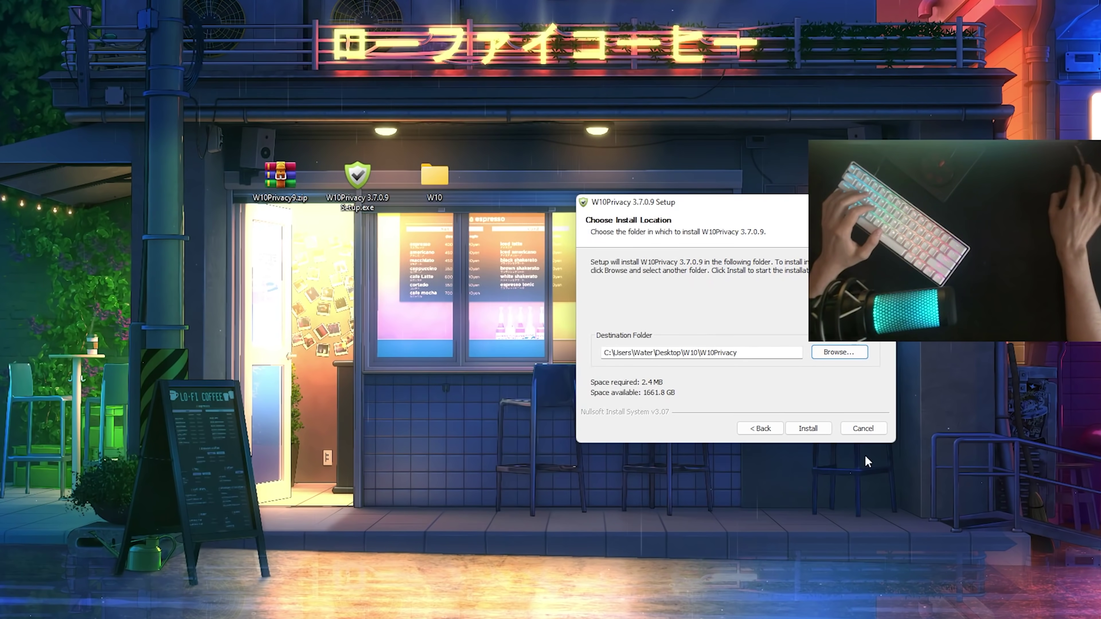
left_click(863, 428)
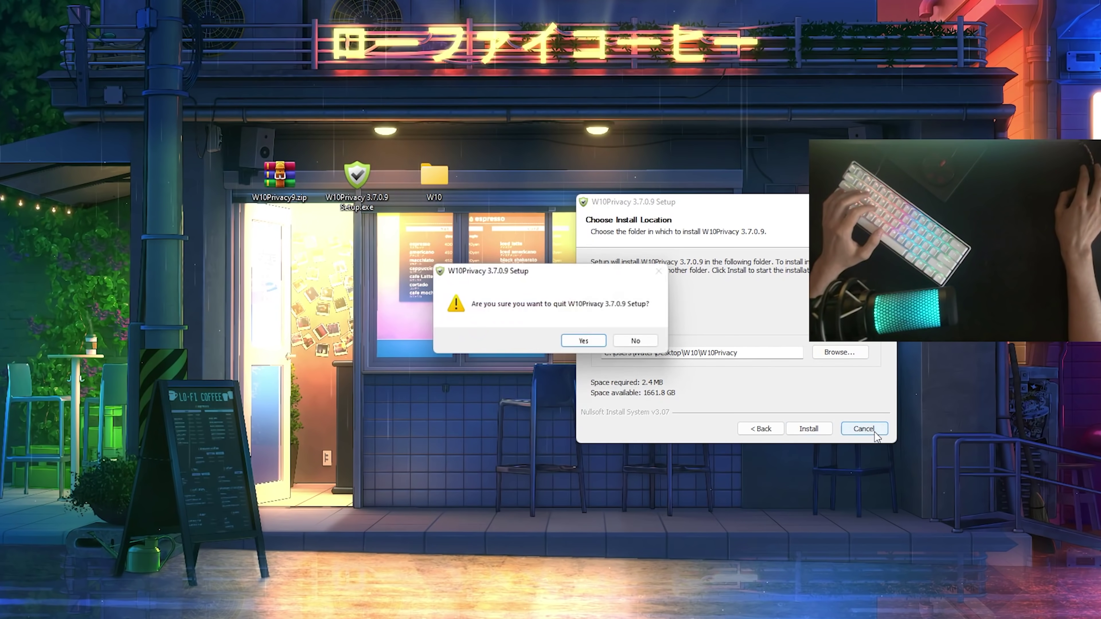
left_click(587, 342)
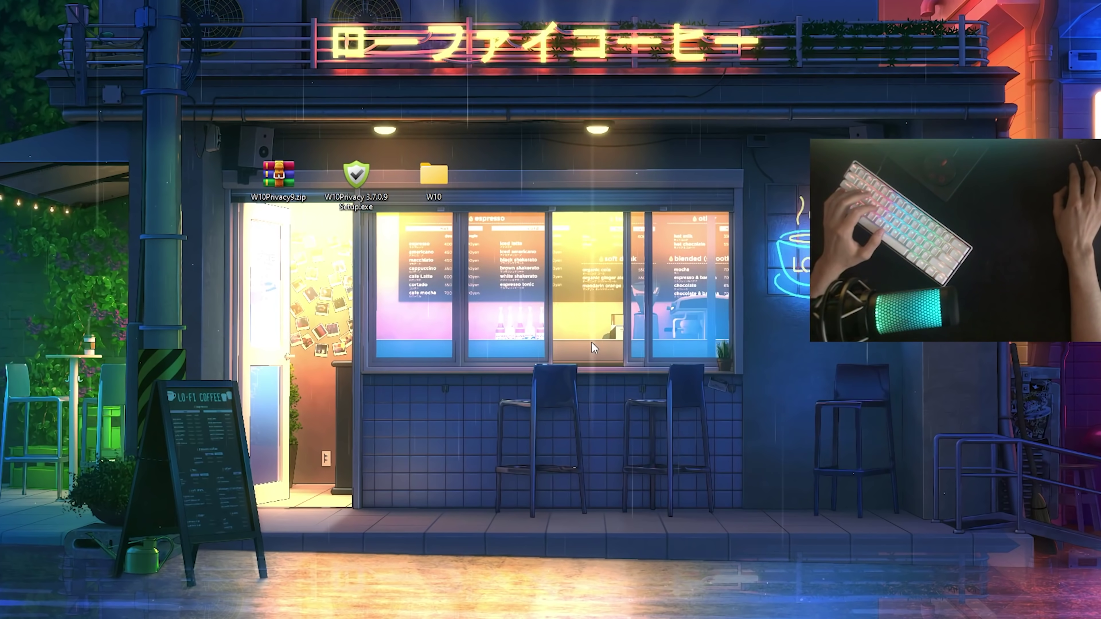
Launch W10Privacy.exe from the desktop's W10 > W10Privacy folder.
double_click(449, 180)
double_click(293, 299)
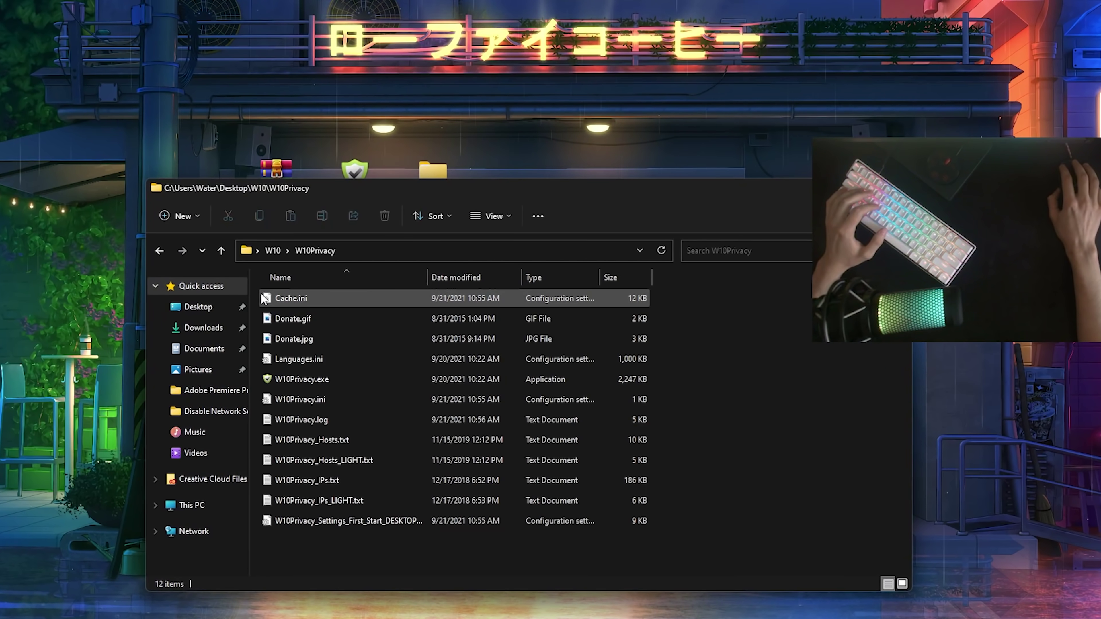
left_click(300, 380)
double_click(300, 380)
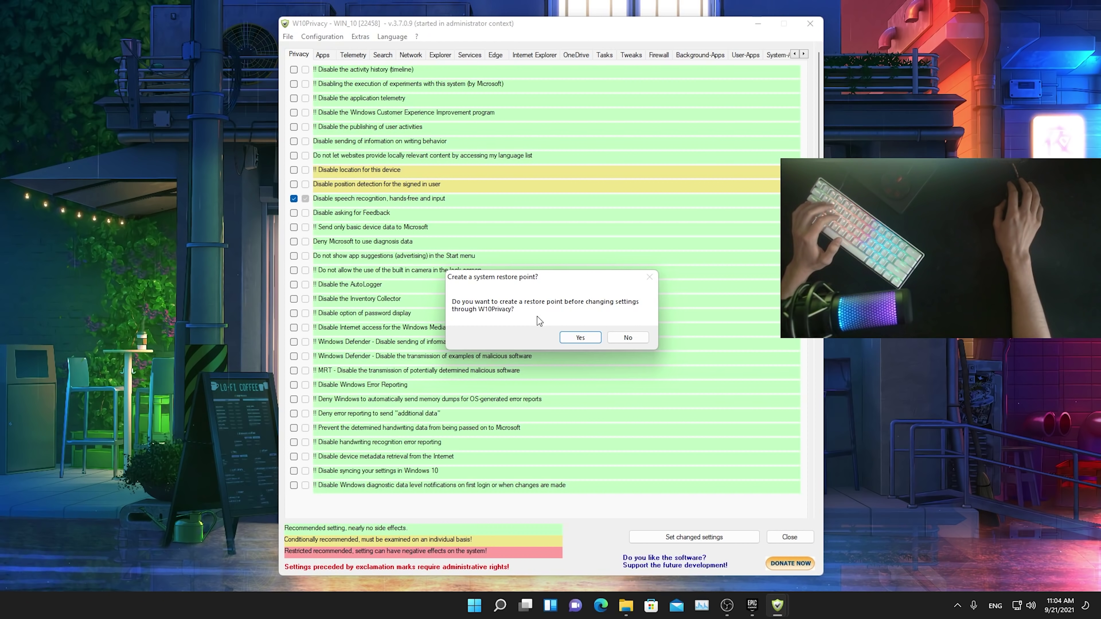
Decline the system restore point and tick 'Disable asking for Feedback'.
left_click(626, 337)
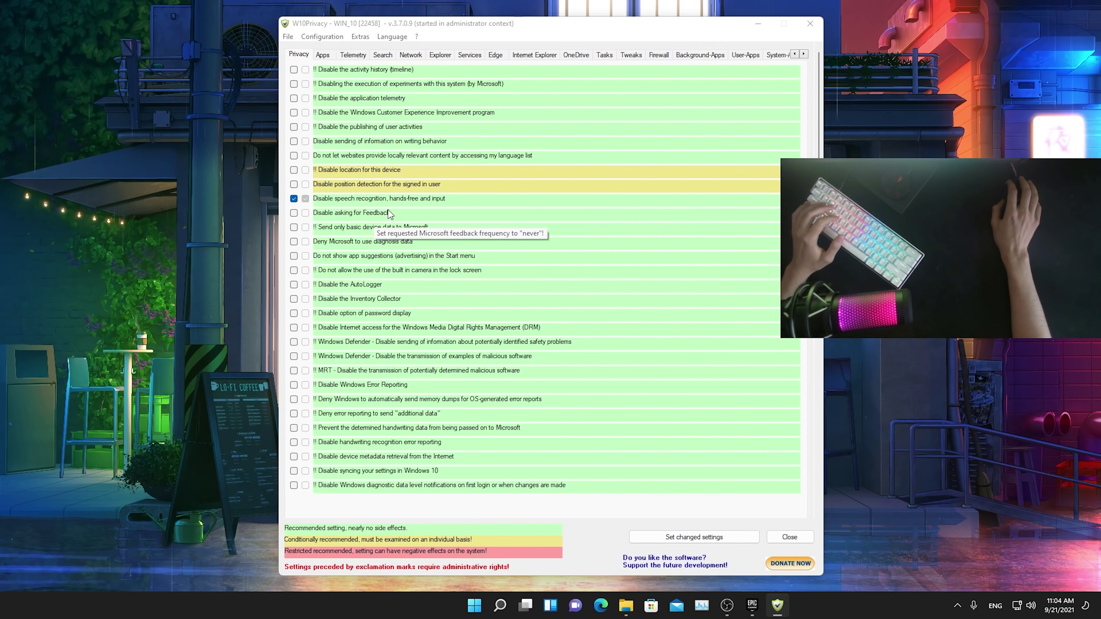
left_click(334, 216)
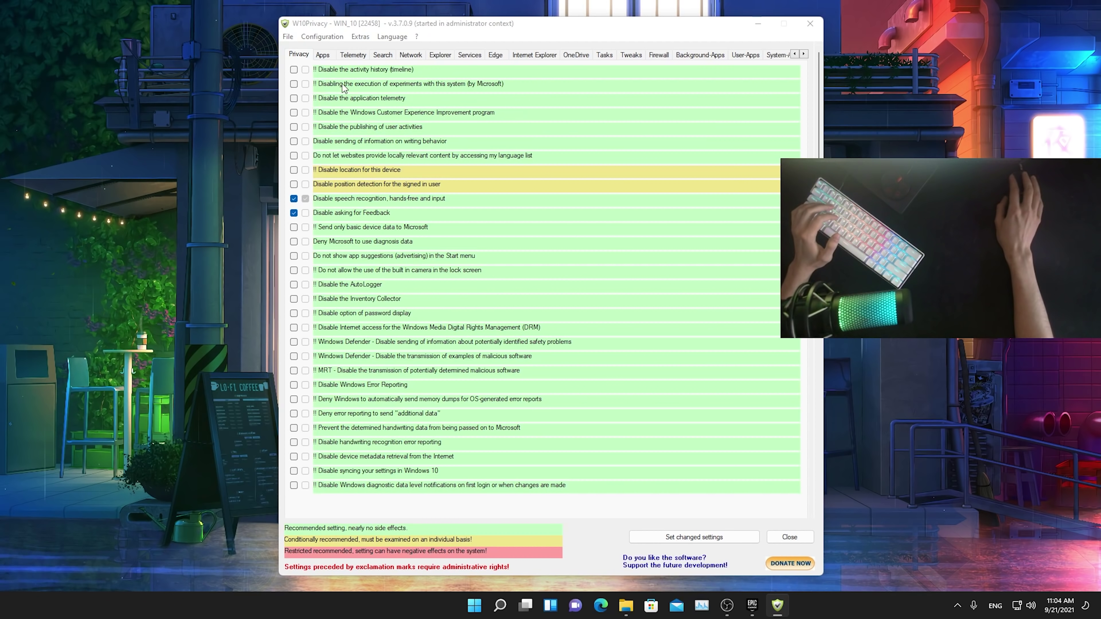
Tick disabling activity history, experiments, activity publishing, writing data and language-list access, and basic-only device data.
left_click(295, 70)
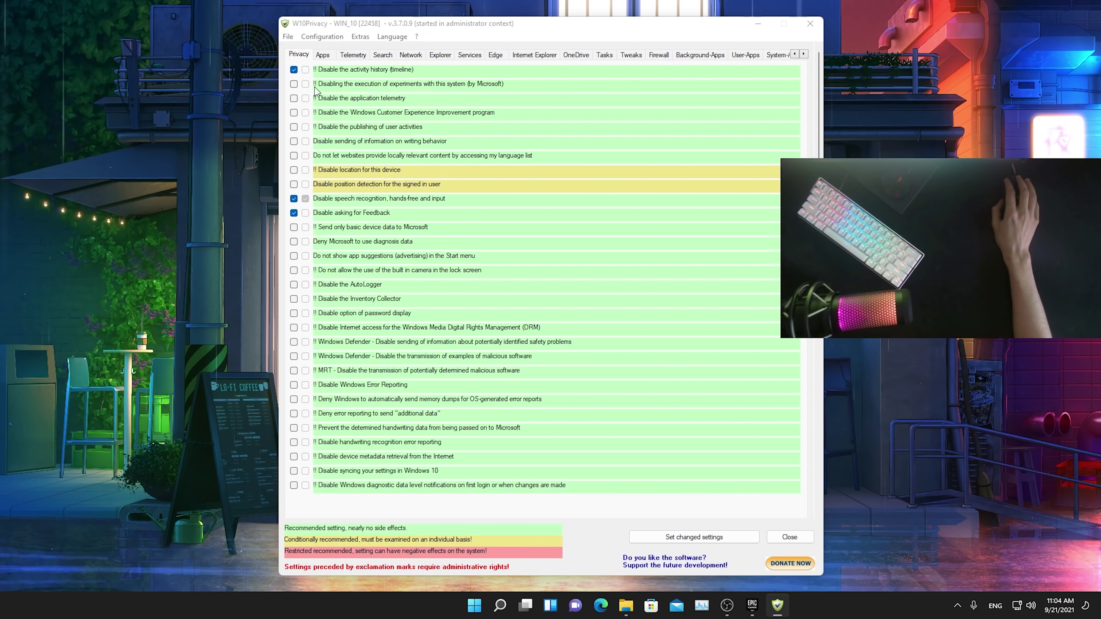
left_click(295, 85)
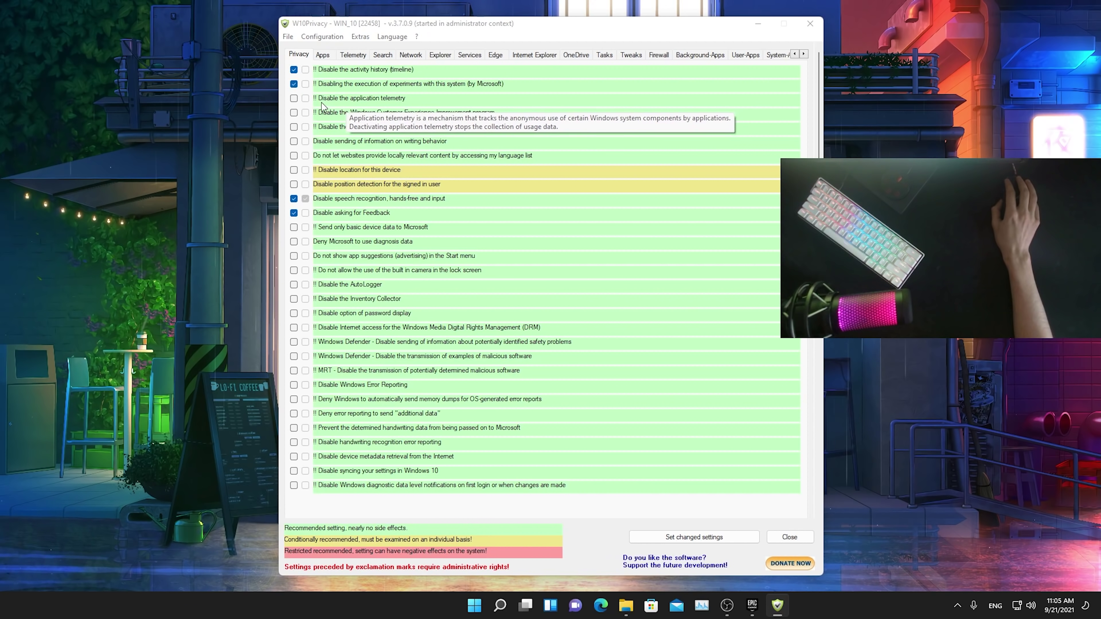
left_click(295, 114)
left_click(295, 128)
left_click(294, 141)
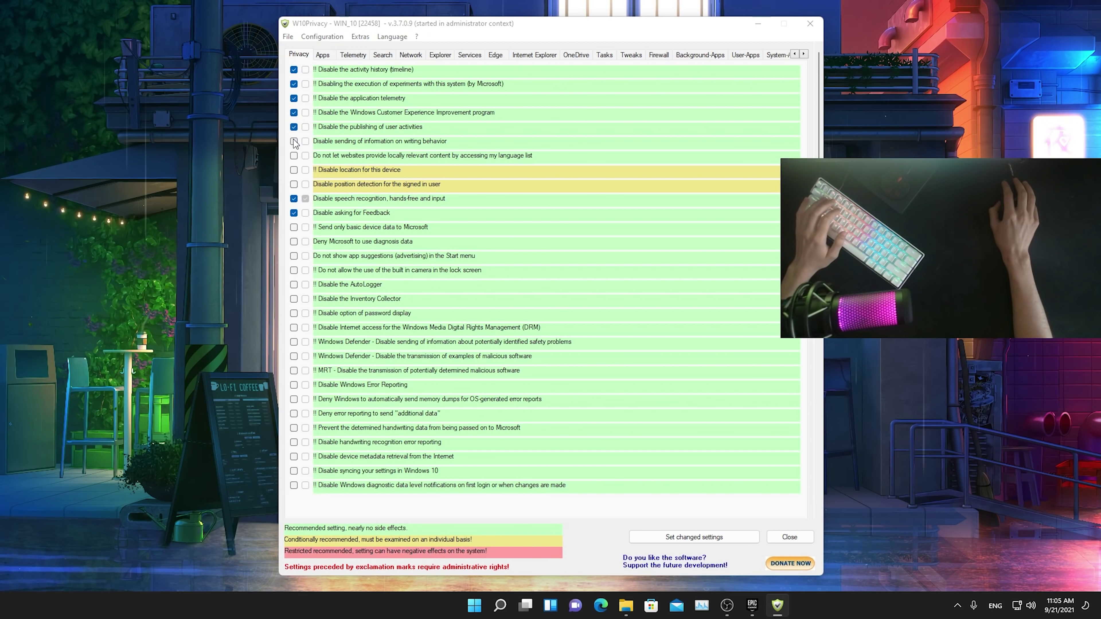
left_click(293, 155)
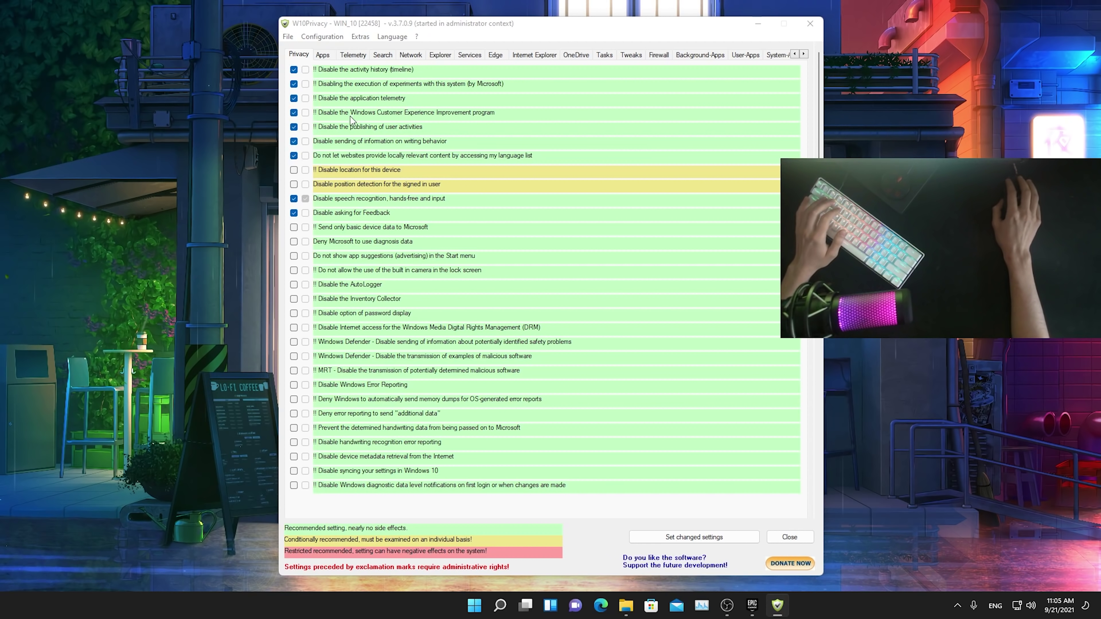
scroll(359, 133, "down", 2)
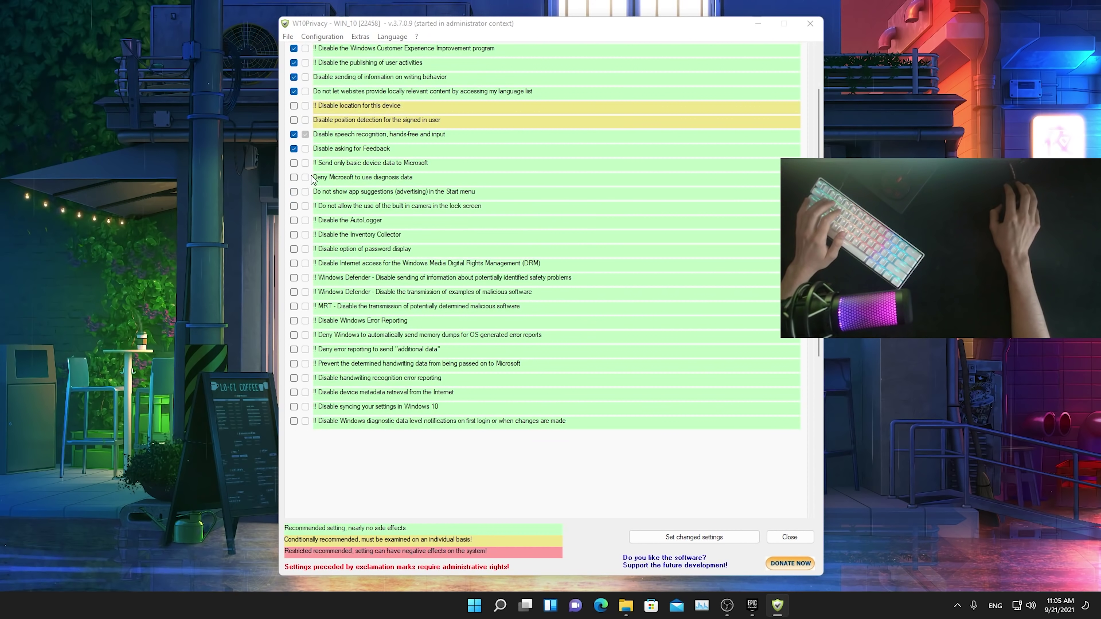
left_click(294, 163)
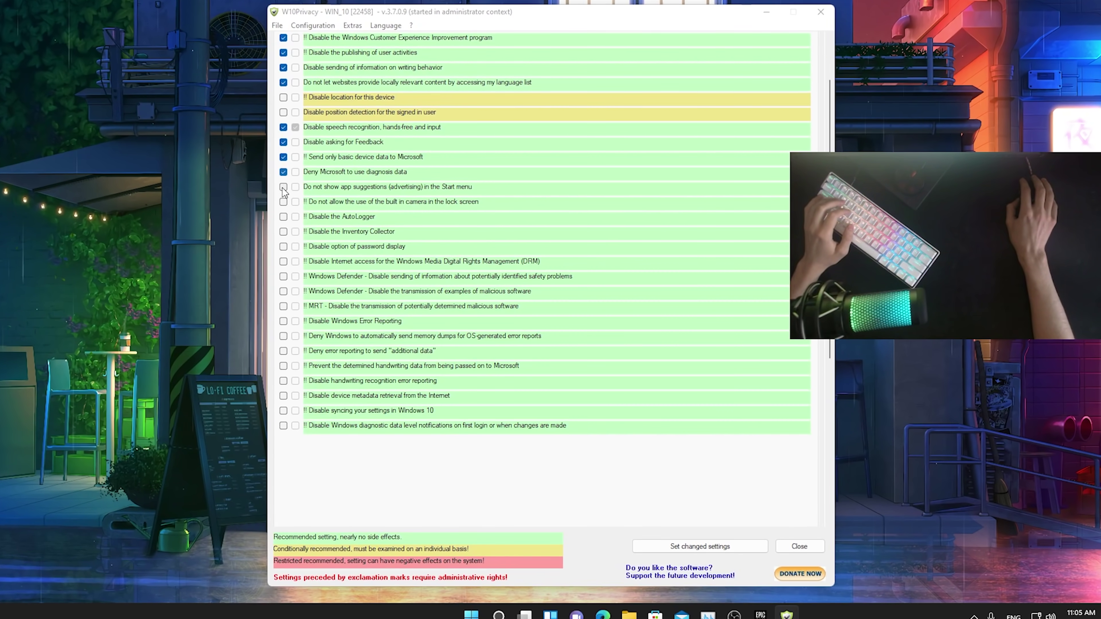
Tick disabling AutoLogger, Inventory Collector, Defender reporting, error reporting, memory dumps, metadata, sync and diagnostic notifications.
left_click(282, 217)
left_click(283, 231)
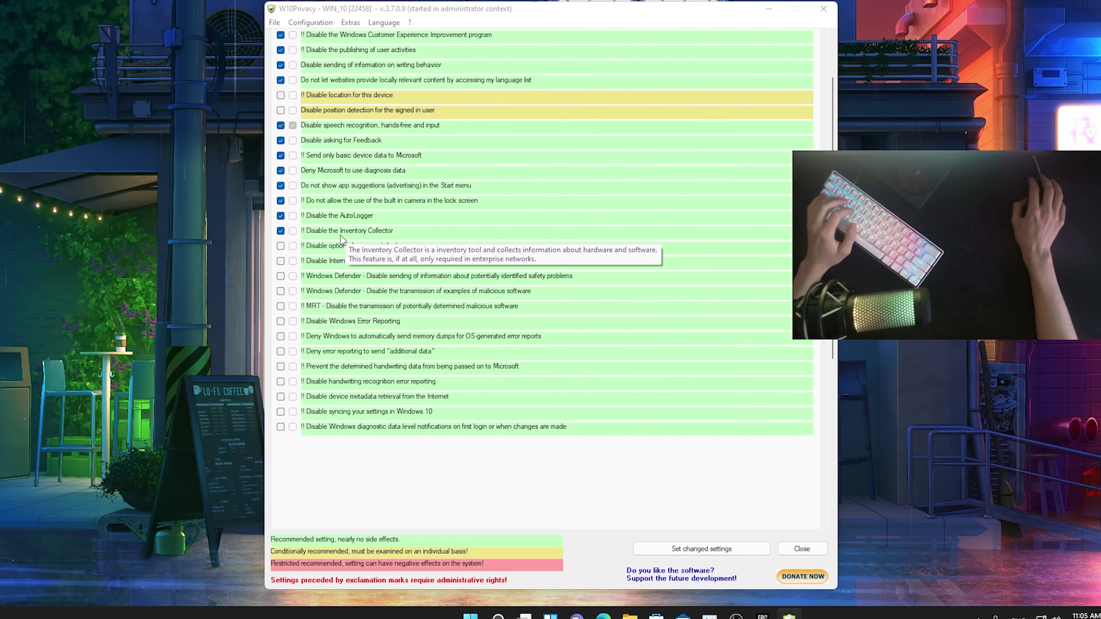
left_click(279, 276)
left_click(280, 321)
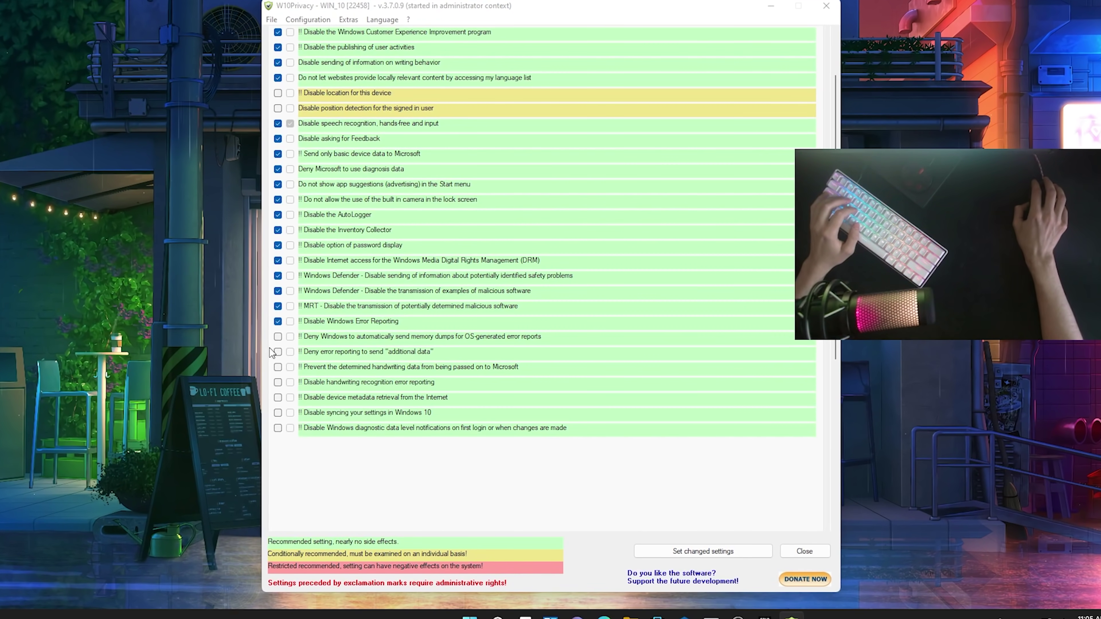
left_click(277, 337)
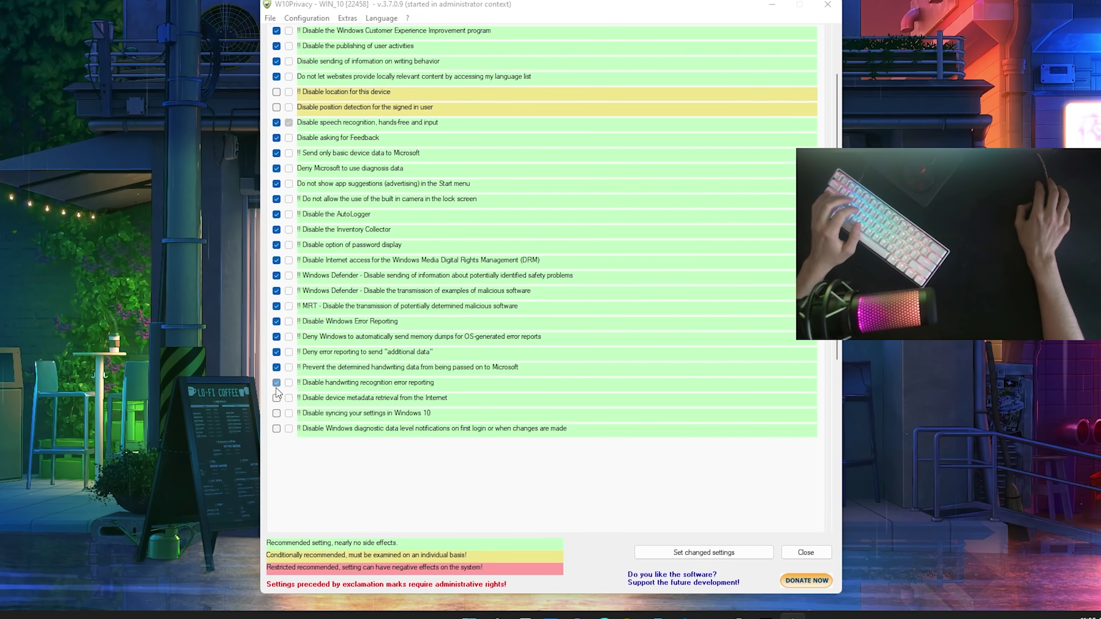
left_click(276, 398)
left_click(276, 413)
left_click(277, 429)
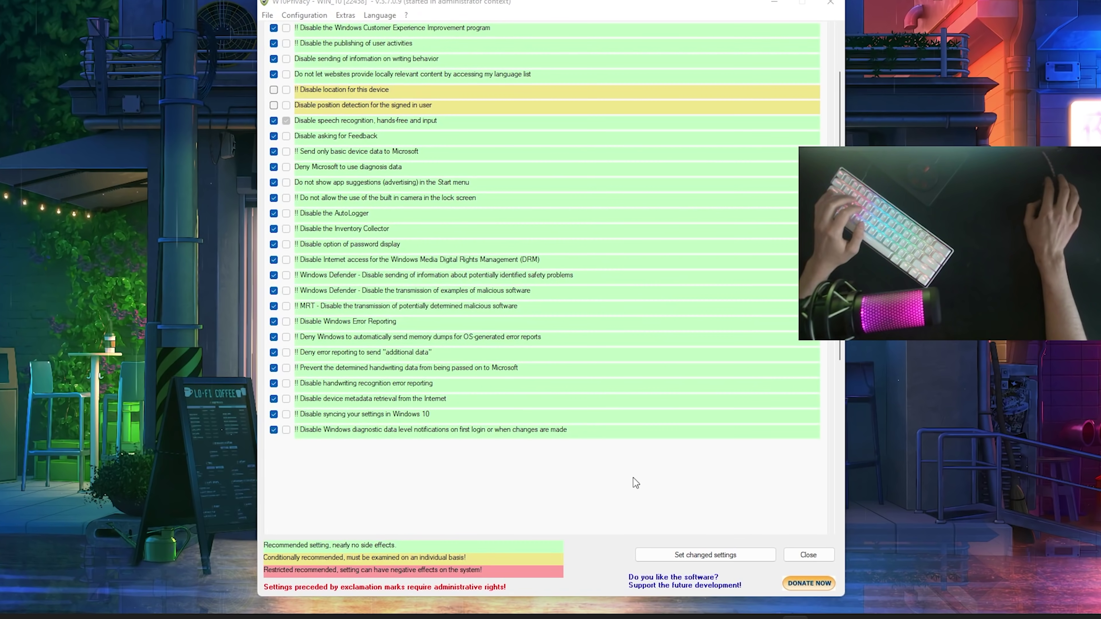
Apply the changed privacy settings, confirm with OK, and close W10Privacy.
left_click(697, 559)
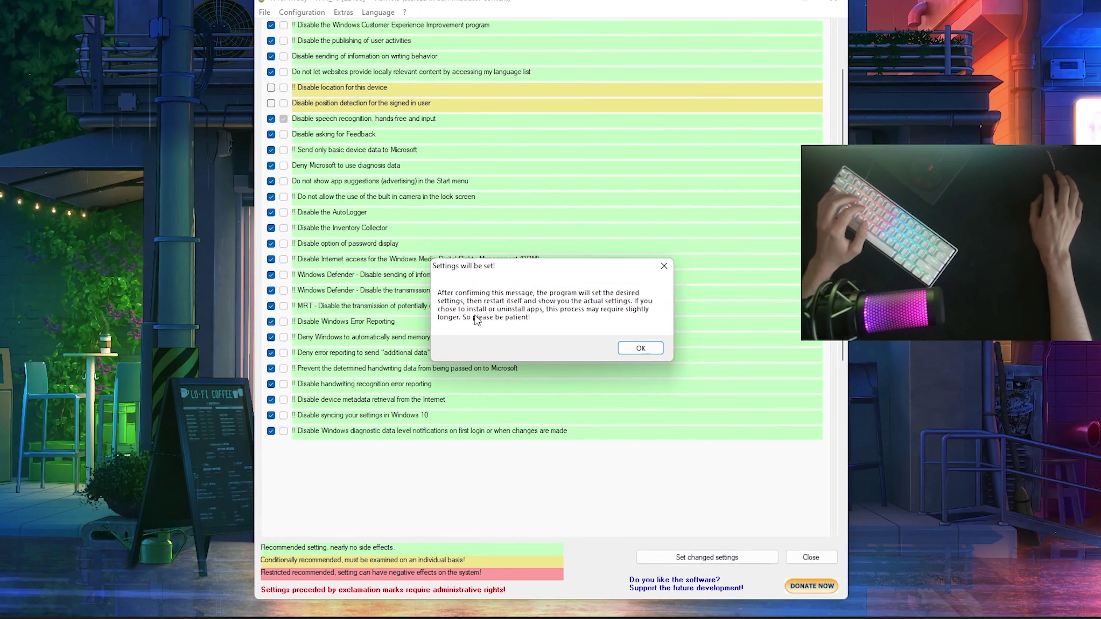
left_click(638, 349)
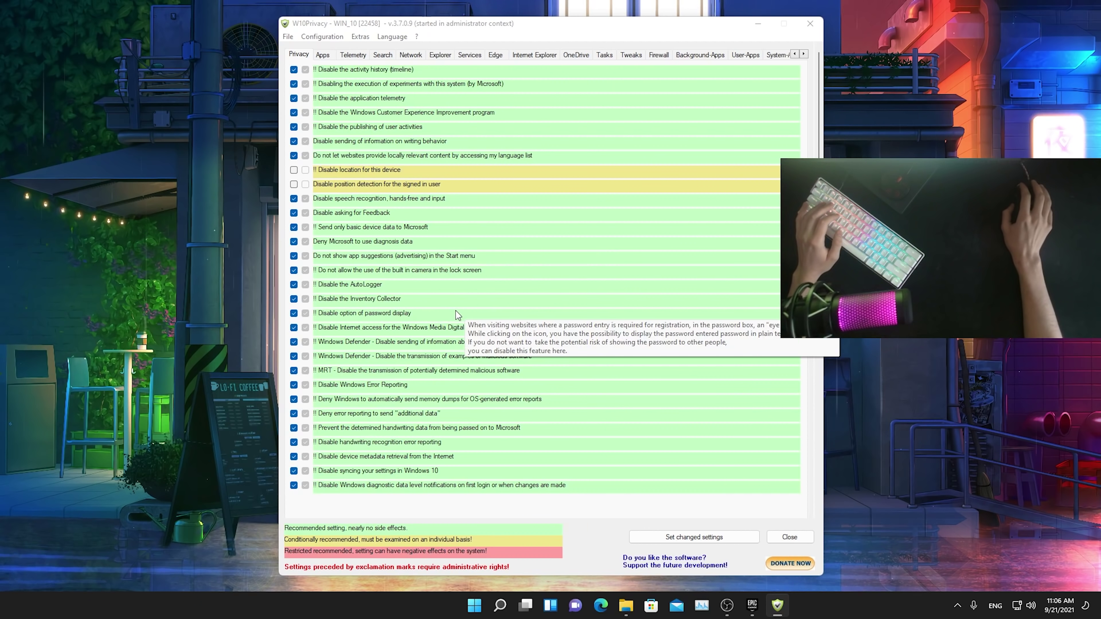
left_click(790, 537)
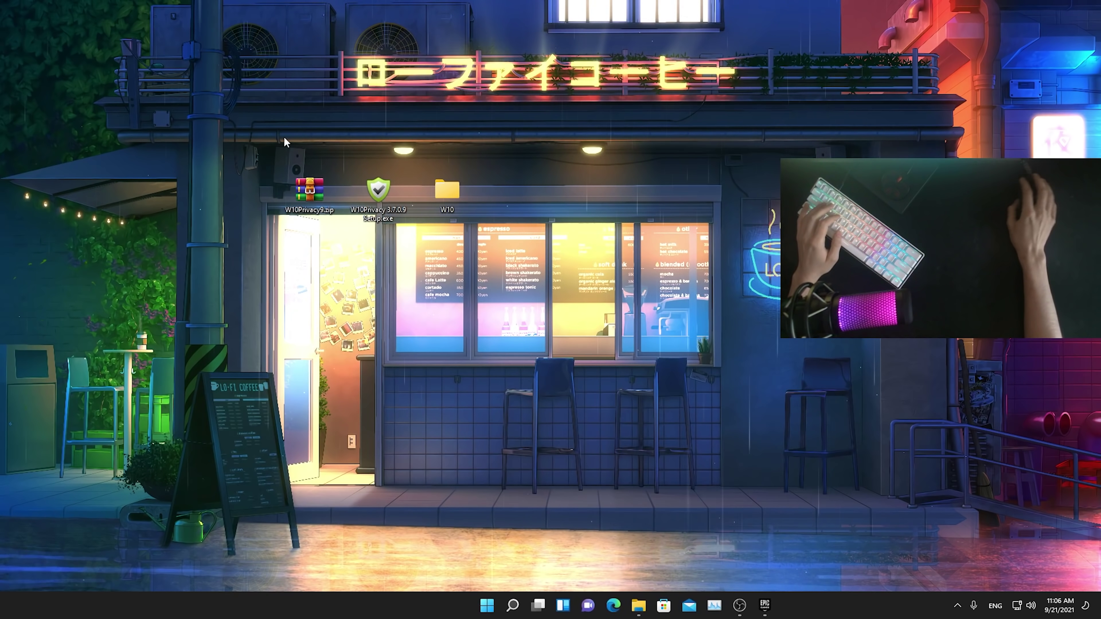
Delete W10Privacy9.zip, the W10Privacy 3.7.0.9 setup file and the W10 folder from the desktop.
left_click_drag(285, 142, 481, 242)
right_click(462, 201)
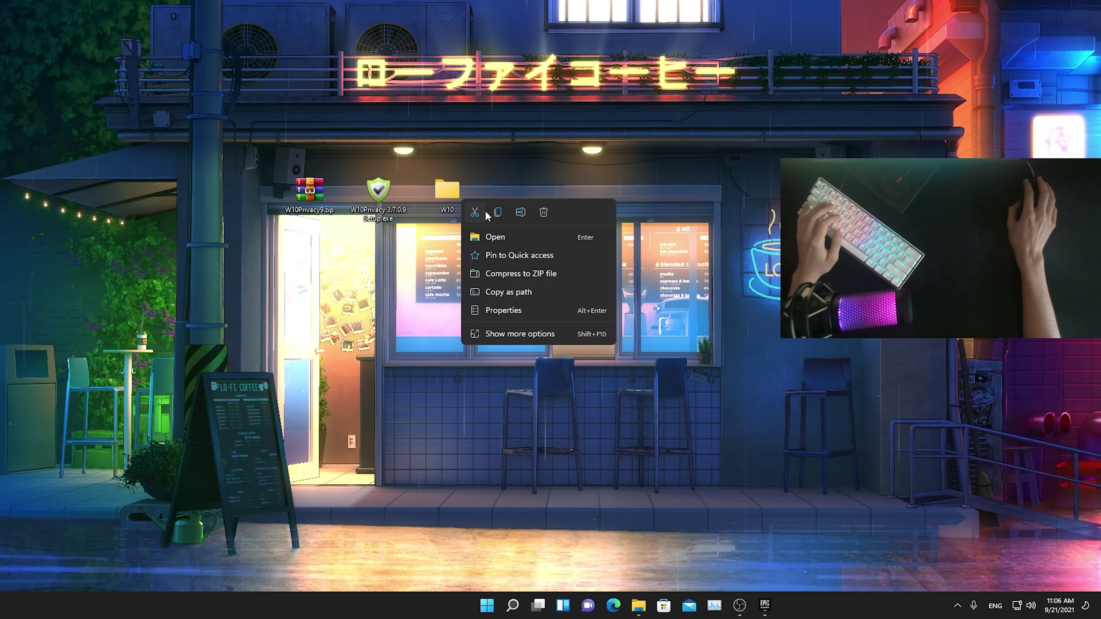
left_click(543, 212)
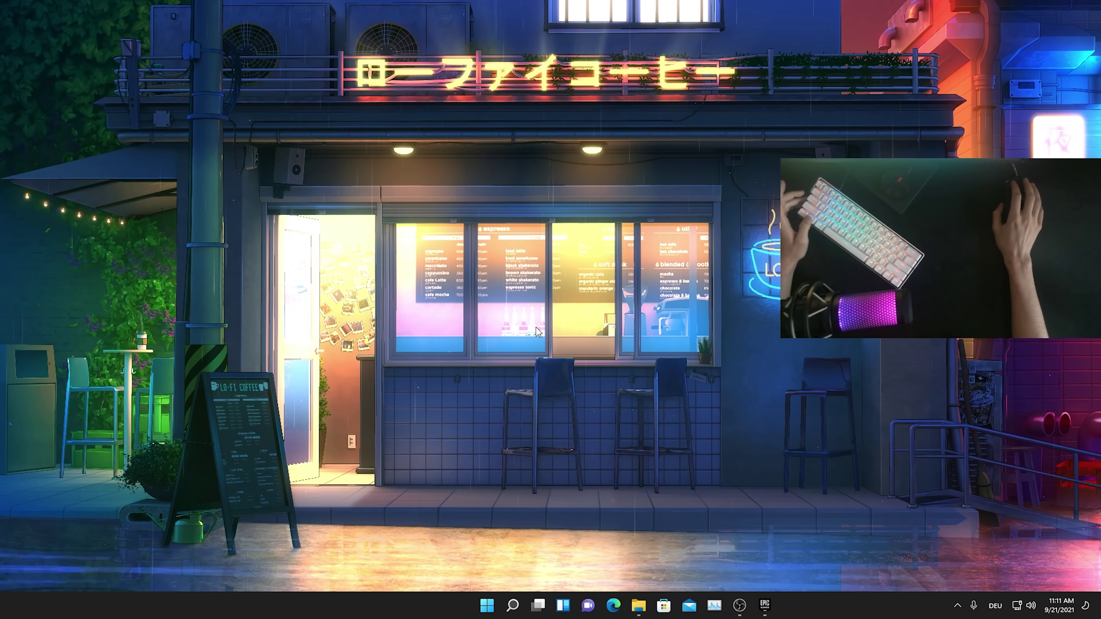
Find Privacy settings via a Start search for 'priv' and switch Notification access off.
key("super")
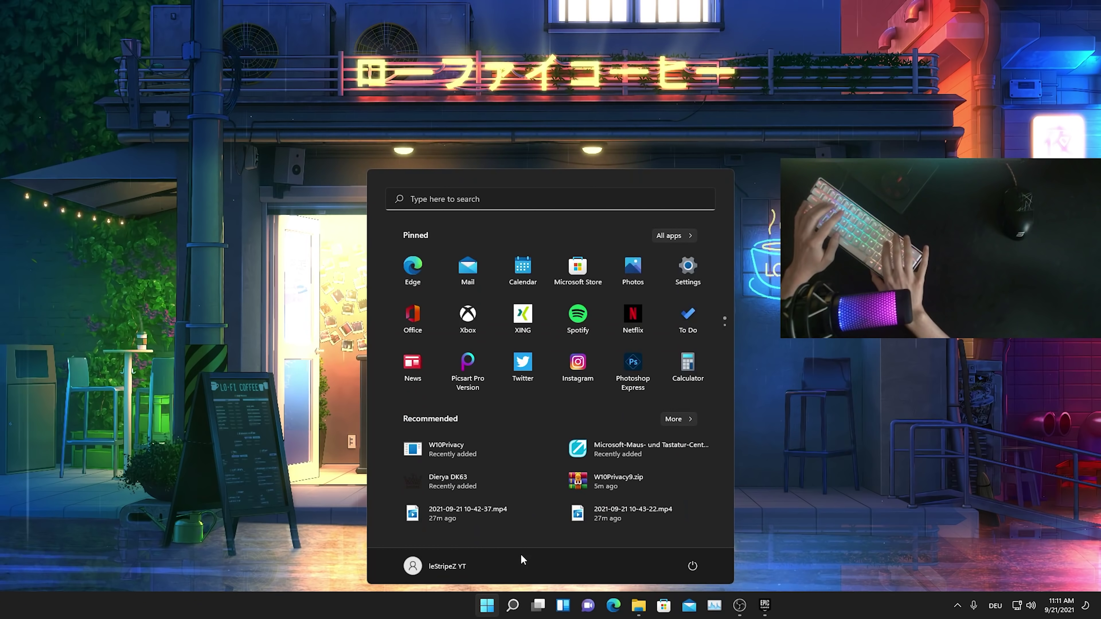
type("priv")
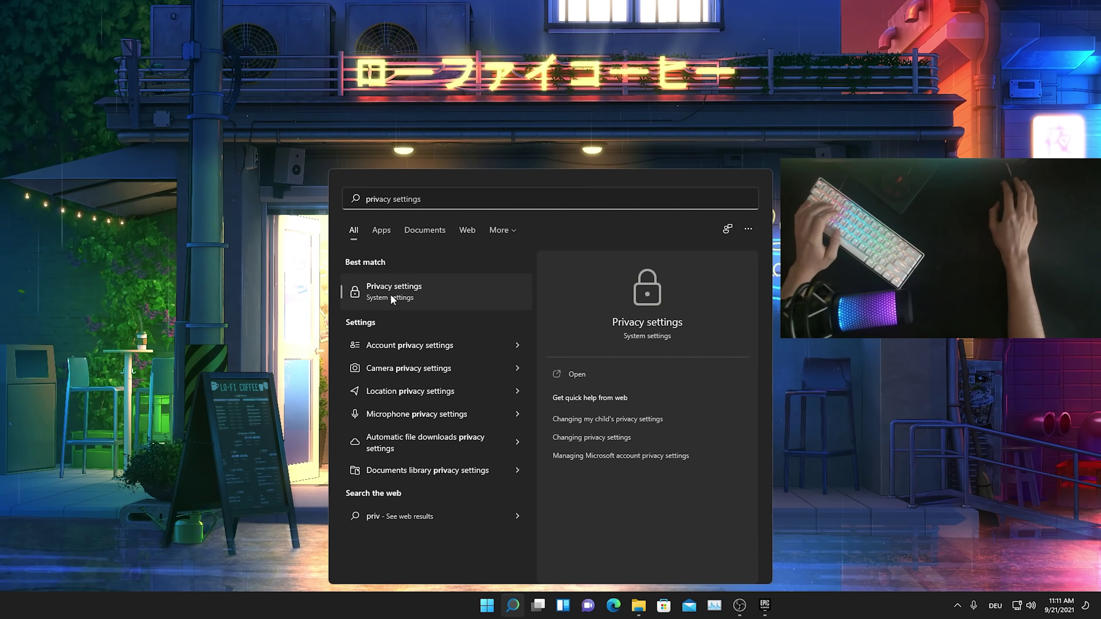
left_click(390, 295)
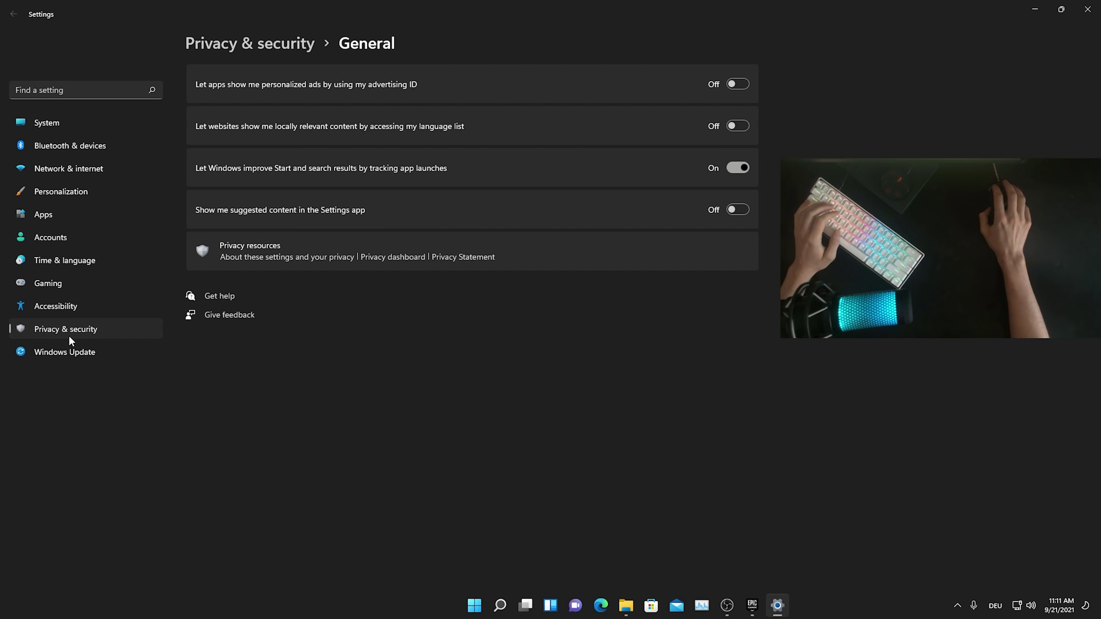
left_click(58, 332)
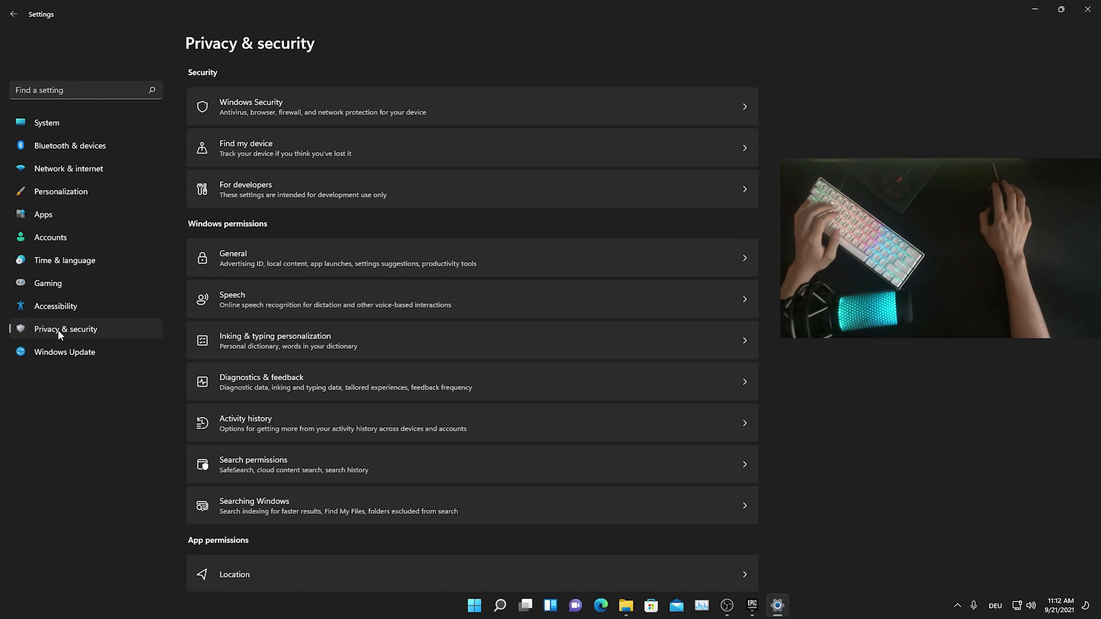
scroll(615, 203, "down", 5)
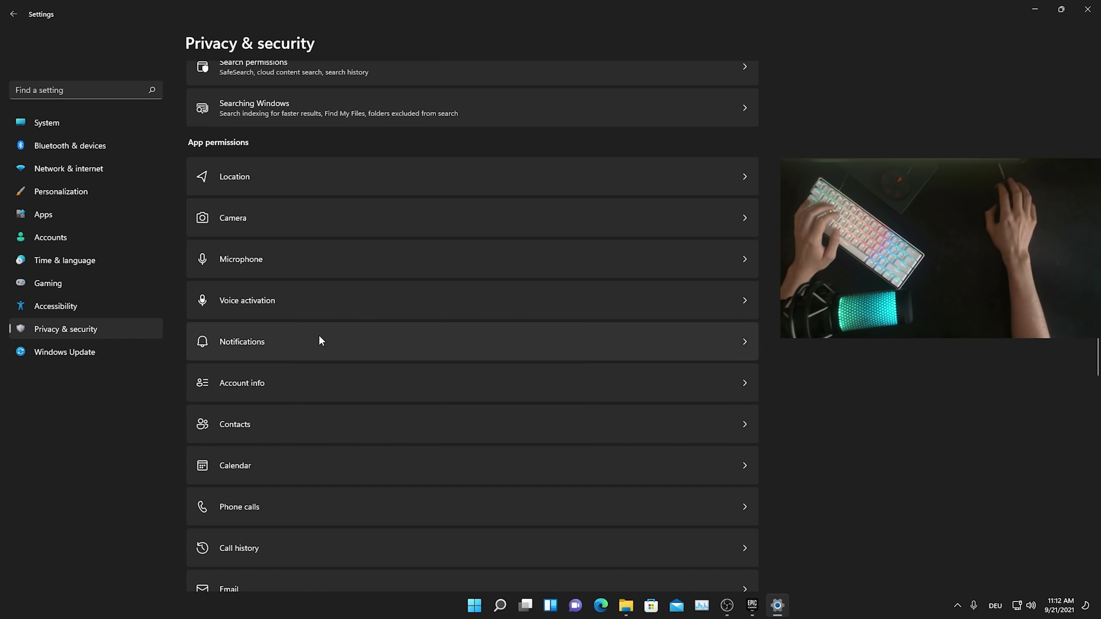
scroll(310, 276, "down", 2)
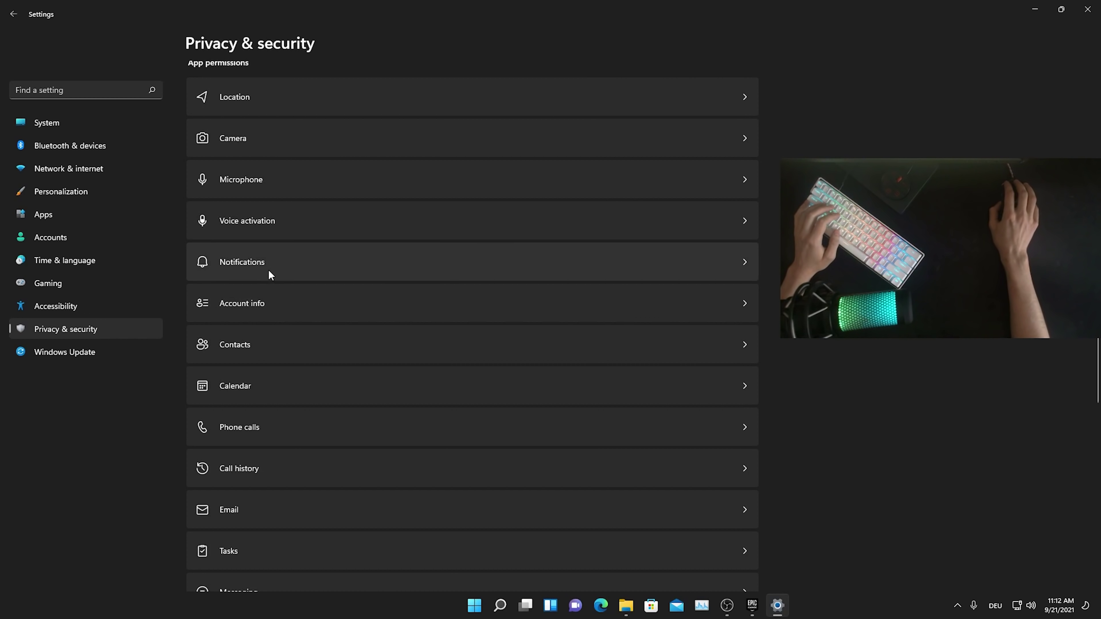
left_click(240, 262)
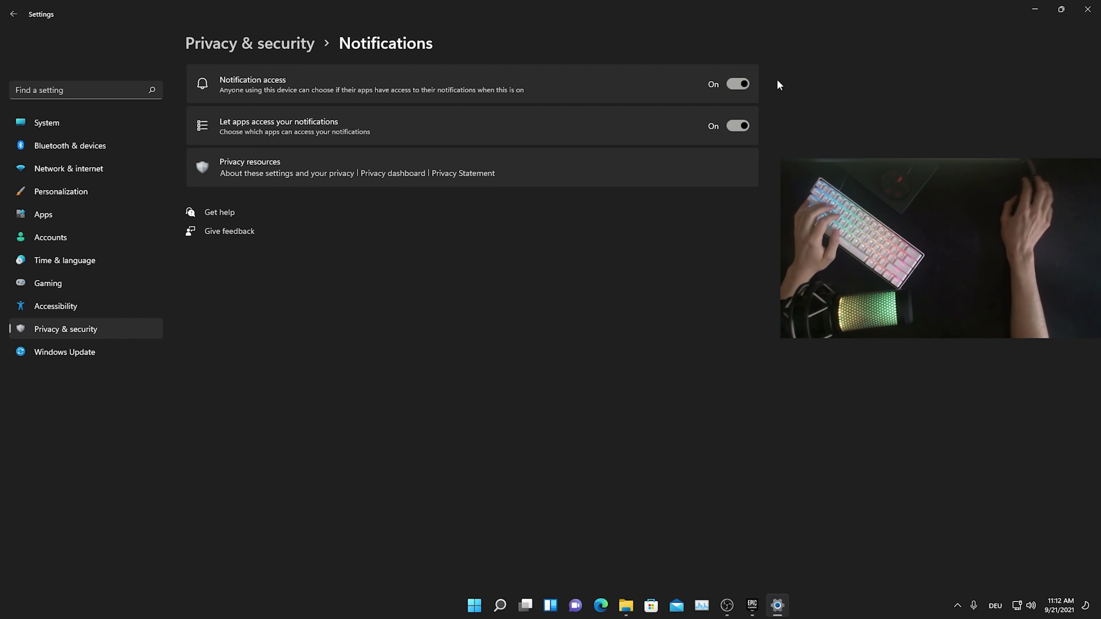
left_click(741, 85)
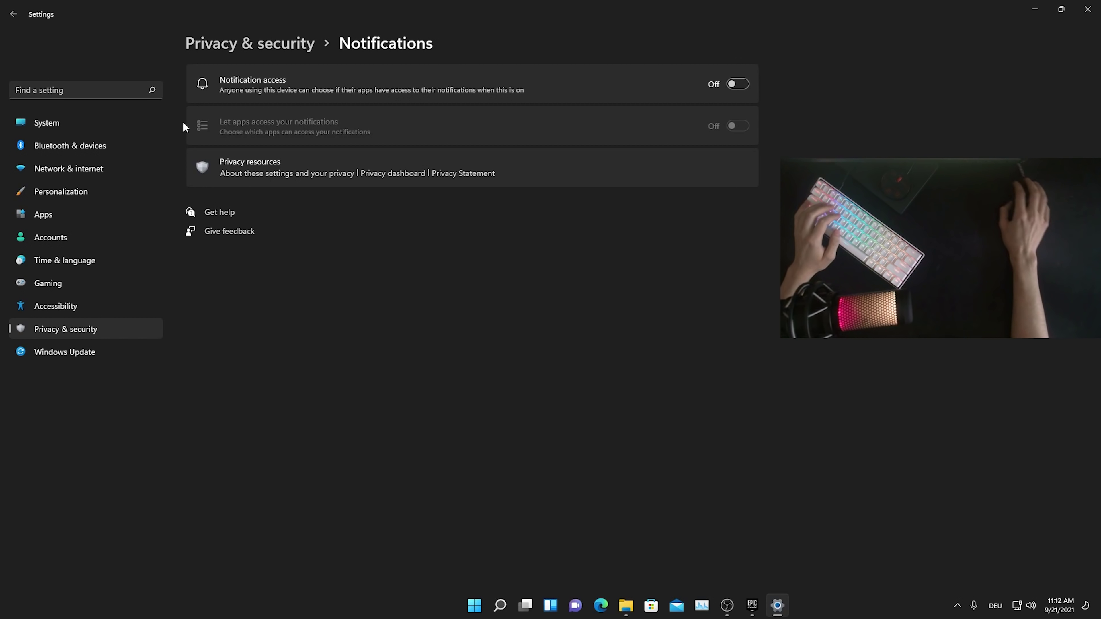
left_click(13, 14)
Switch off calendar and contacts access for apps under Privacy & security.
scroll(303, 315, "down", 5)
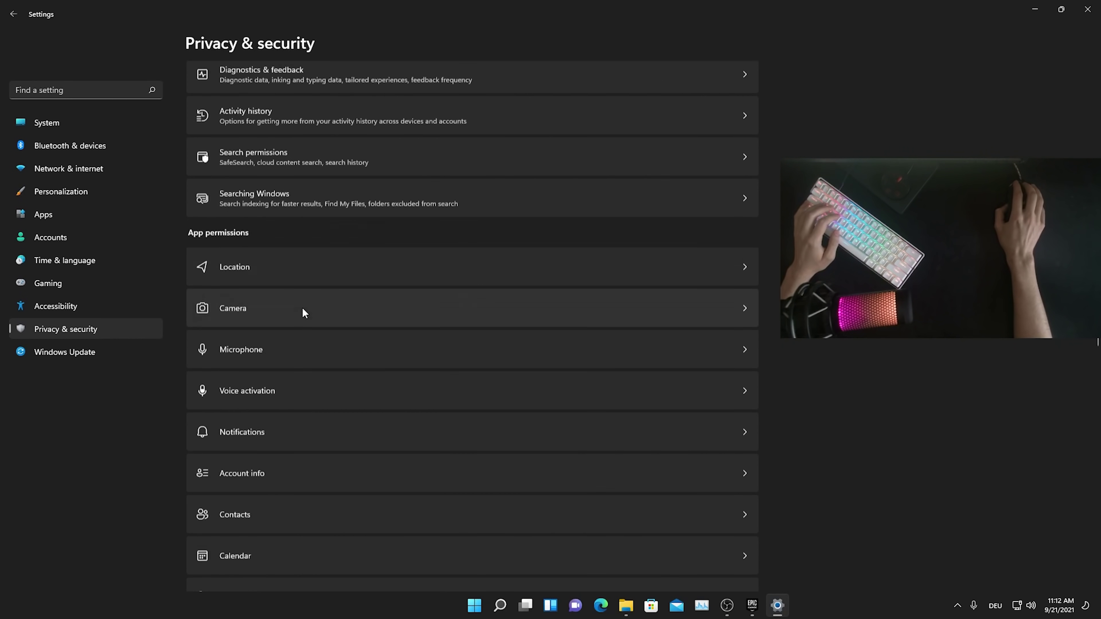
scroll(303, 313, "down", 5)
left_click(281, 300)
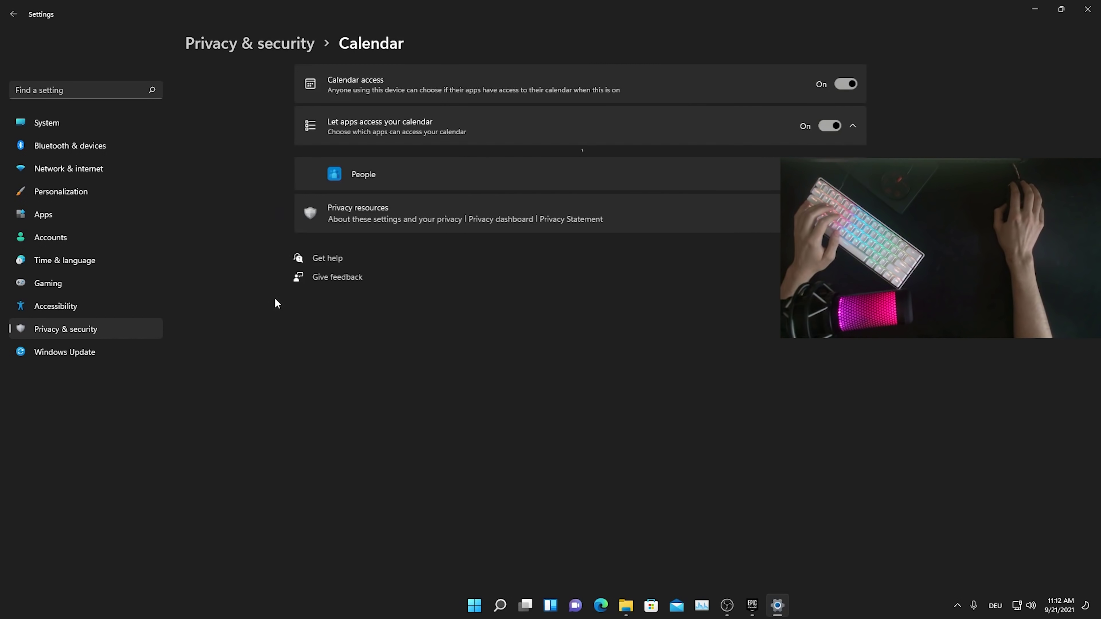
left_click(737, 84)
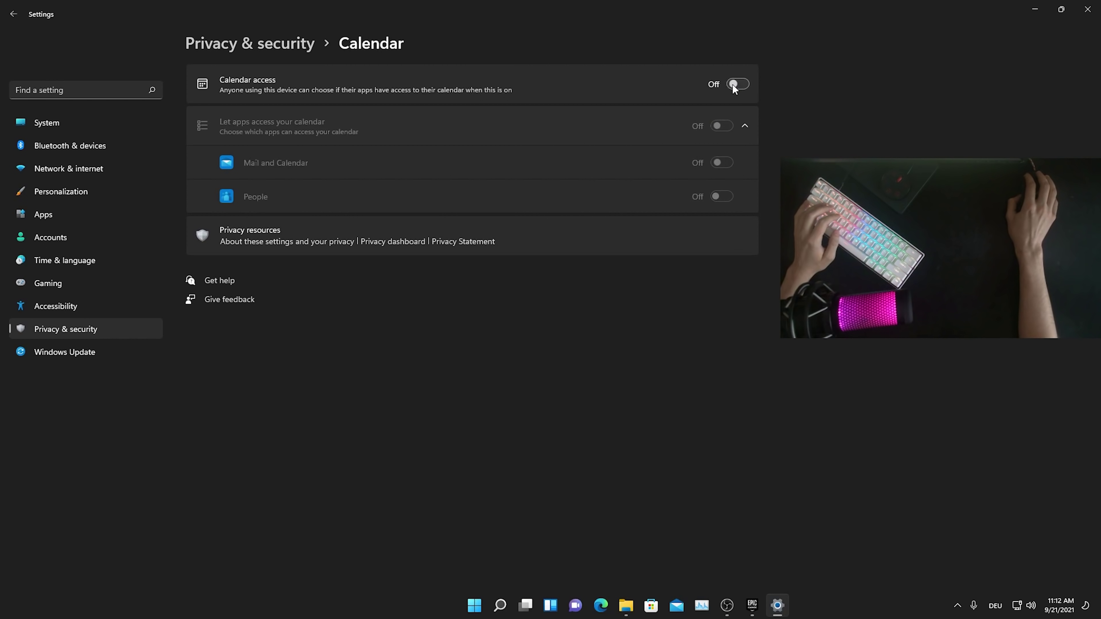
left_click(12, 14)
scroll(243, 204, "down", 10)
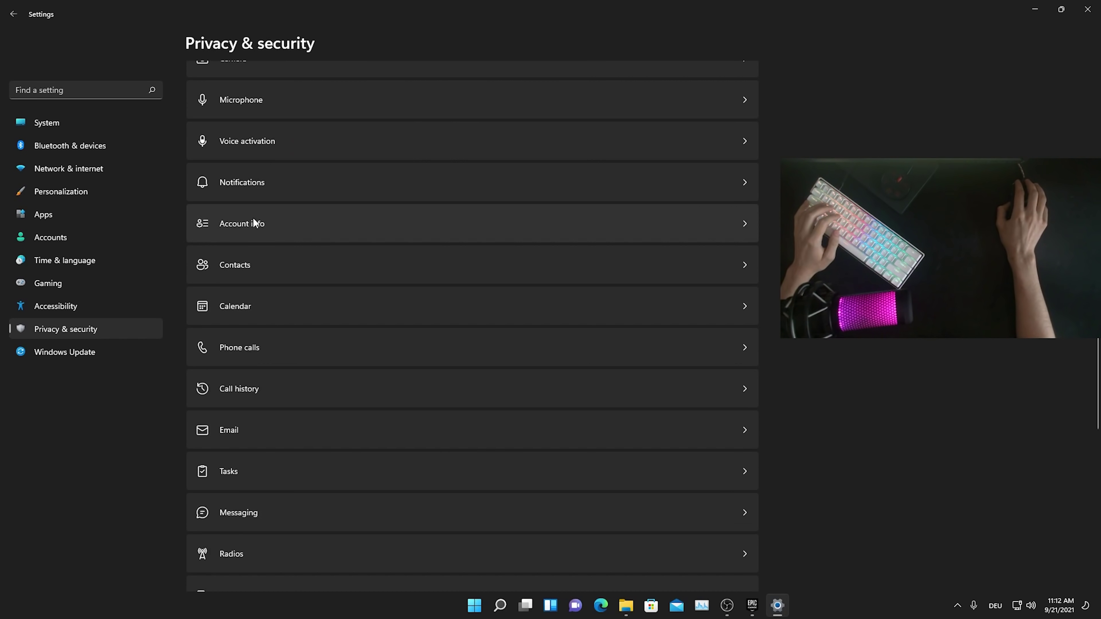
left_click(248, 197)
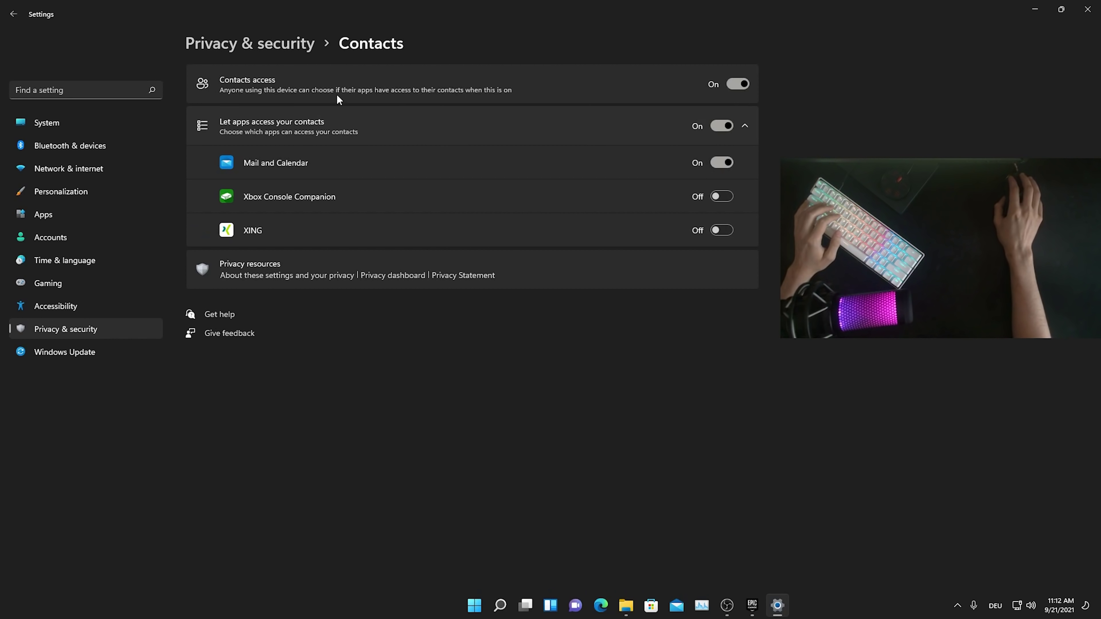
left_click(739, 84)
left_click(245, 46)
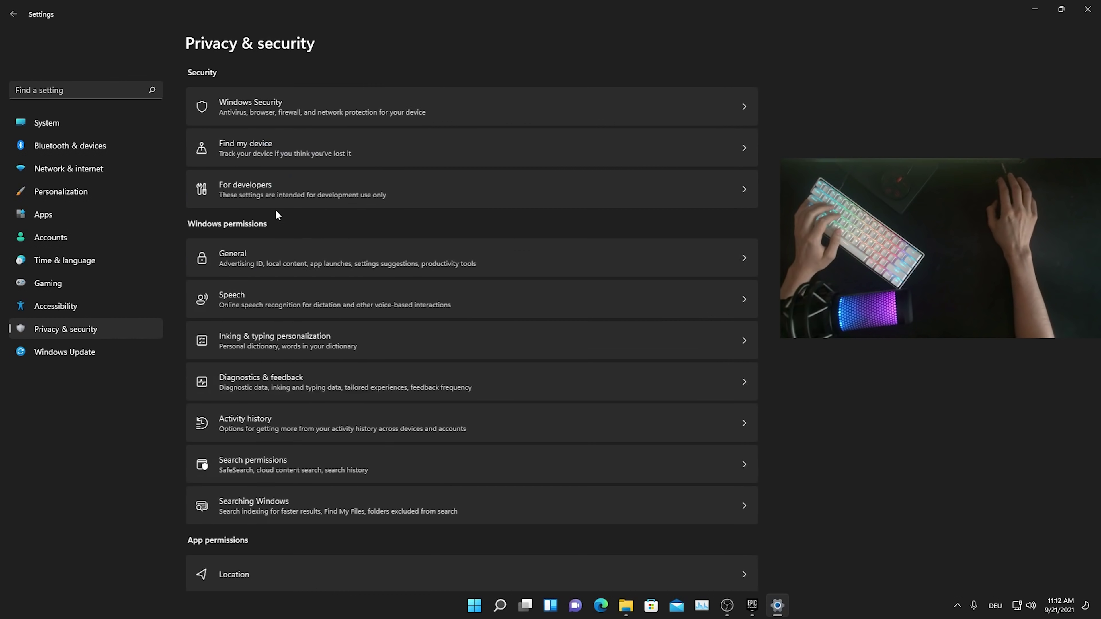
Switch off phone call access for apps and return to the overview.
scroll(300, 271, "down", 10)
scroll(298, 269, "down", 2)
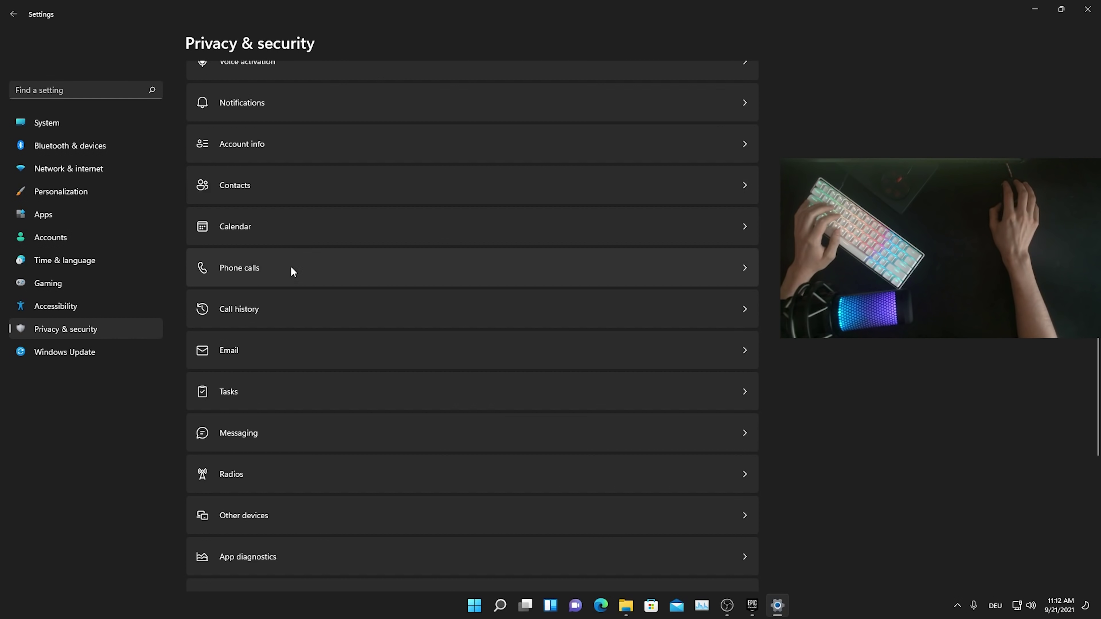
left_click(265, 273)
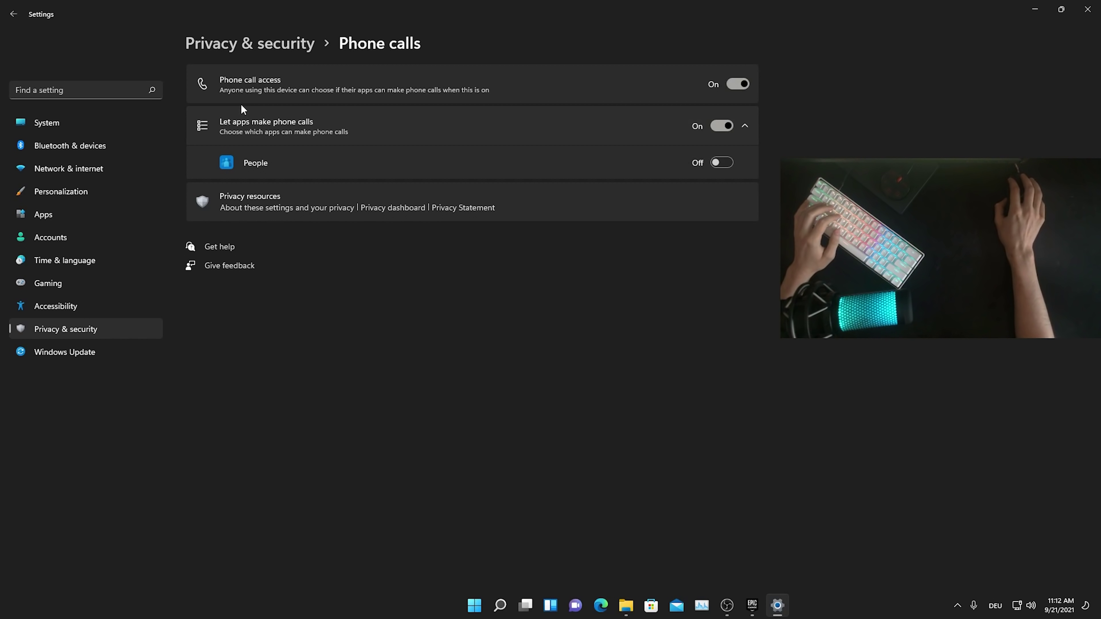
left_click(740, 87)
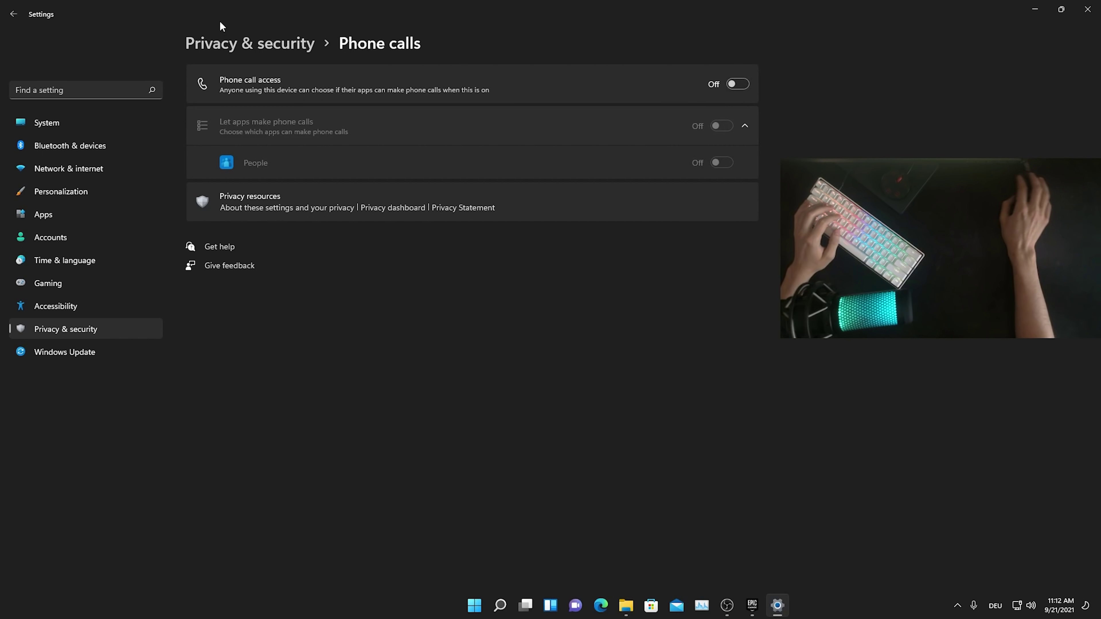
left_click(7, 16)
scroll(331, 264, "down", 10)
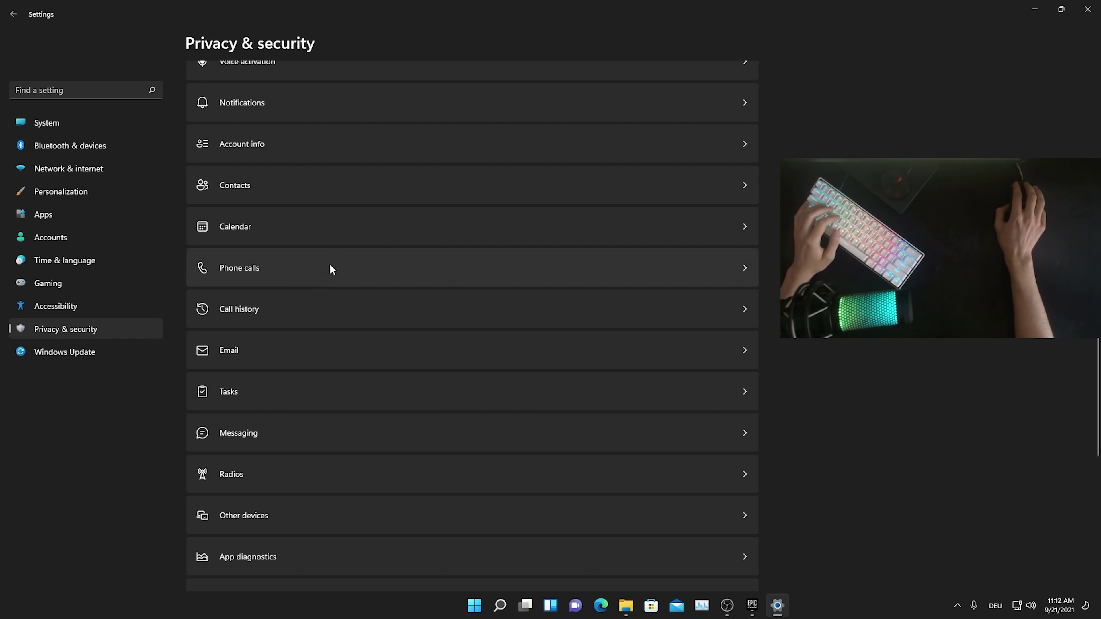
Switch off call history and email access for apps.
scroll(255, 277, "down", 2)
left_click(237, 241)
left_click(737, 84)
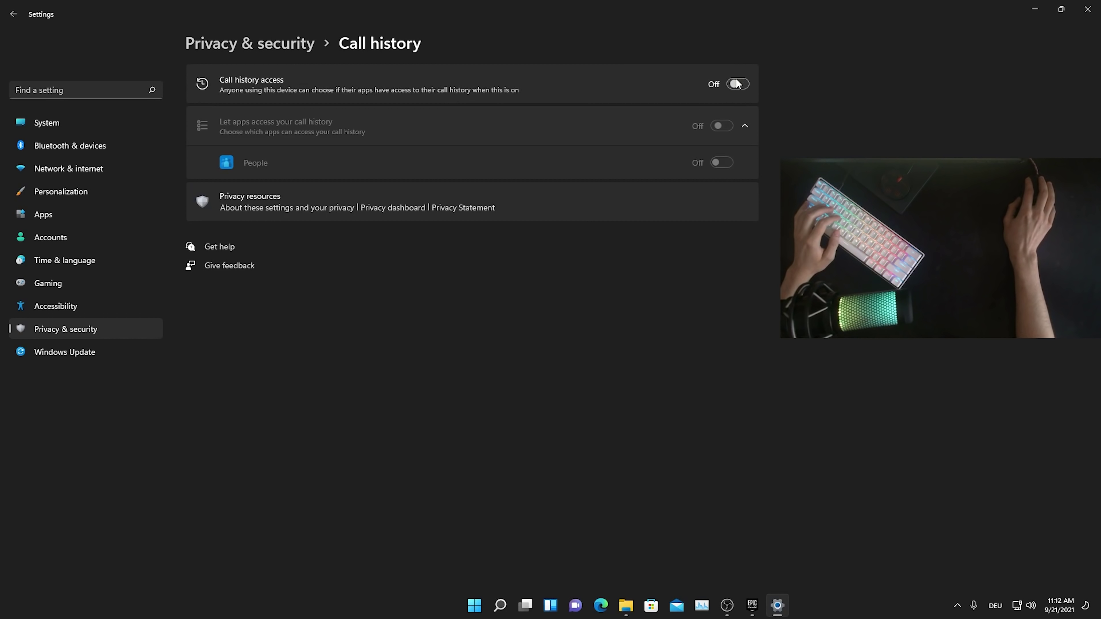
left_click(10, 16)
scroll(302, 263, "down", 10)
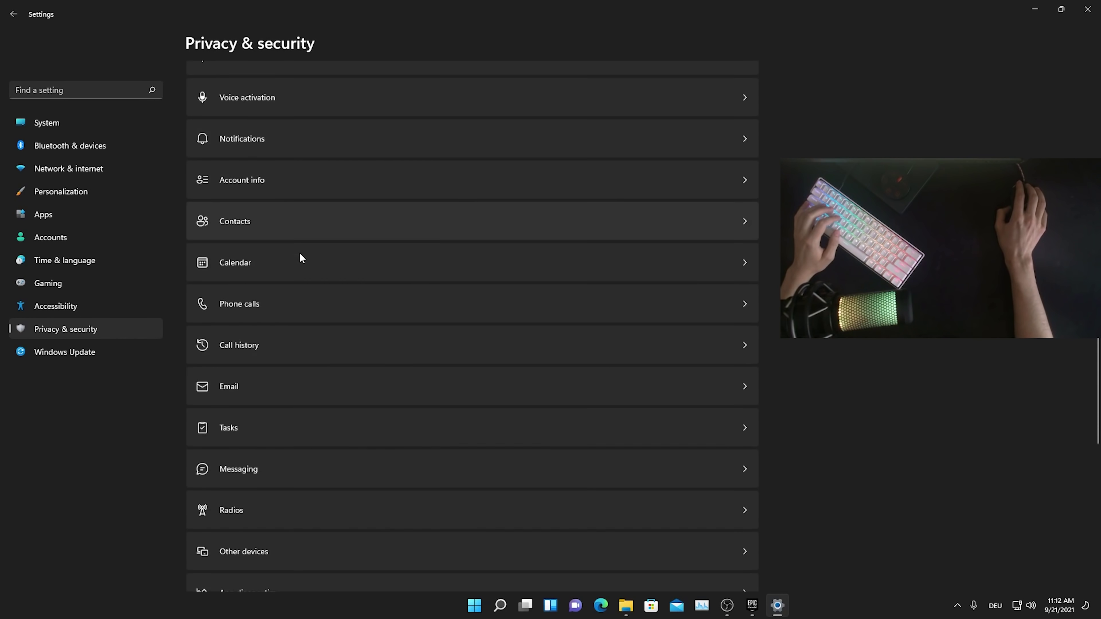
left_click(232, 272)
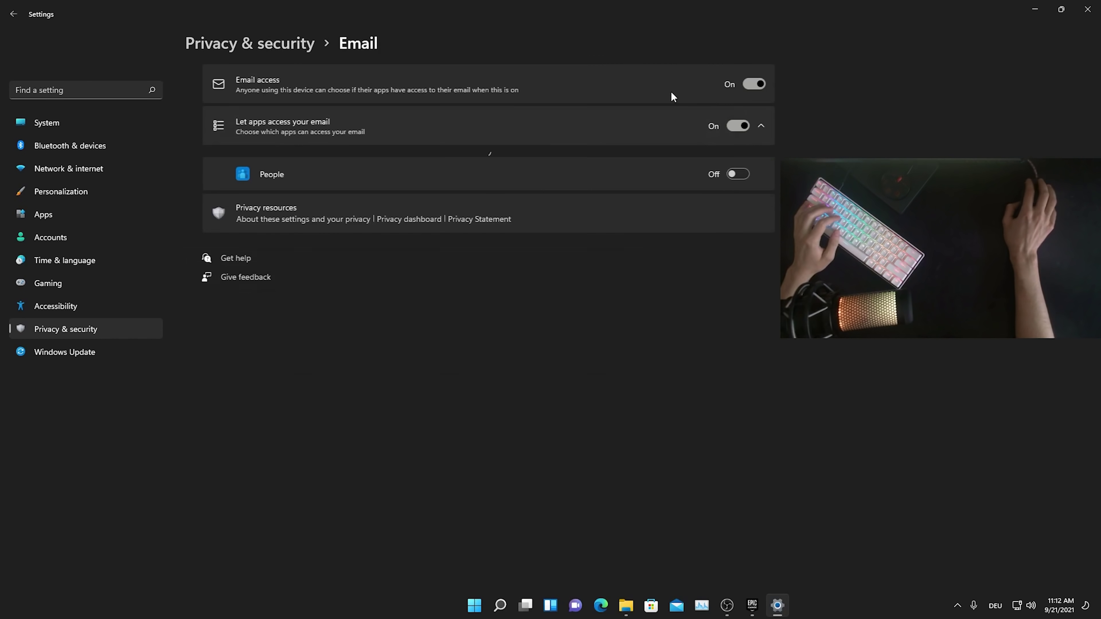
left_click(738, 84)
left_click(13, 14)
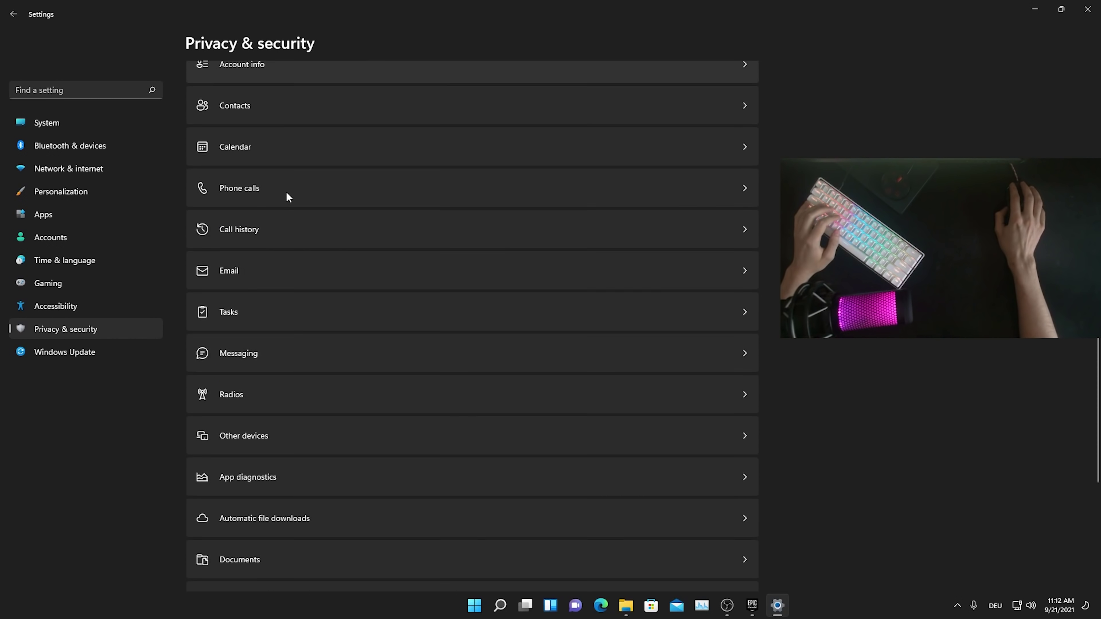
Switch off tasks and messaging access for apps.
scroll(268, 199, "down", 2)
left_click(304, 230)
left_click(738, 84)
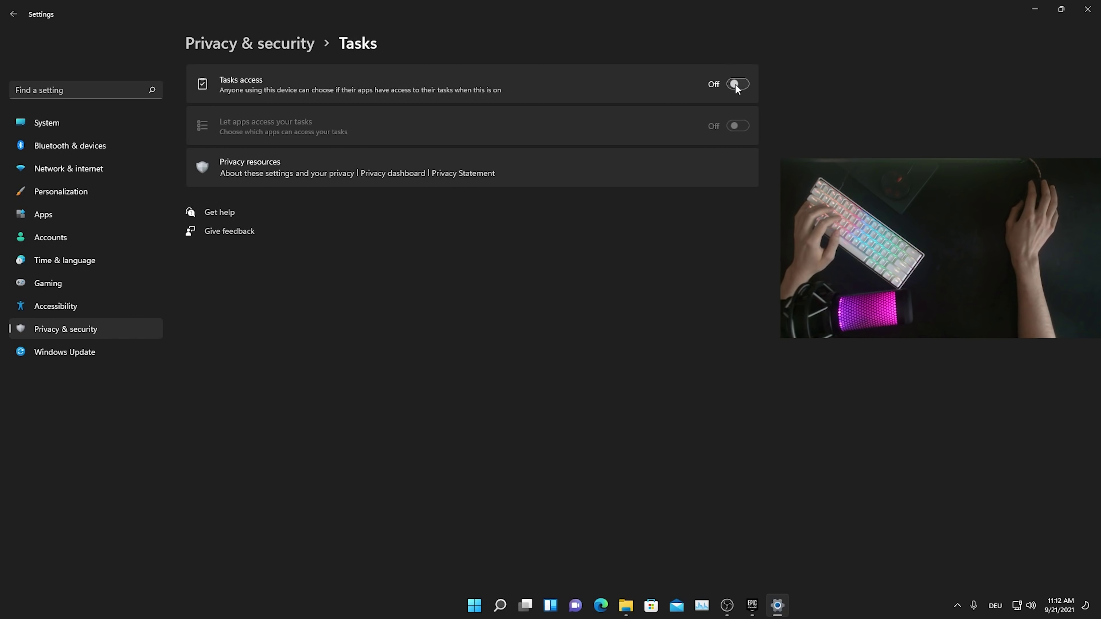
left_click(13, 13)
scroll(332, 337, "down", 15)
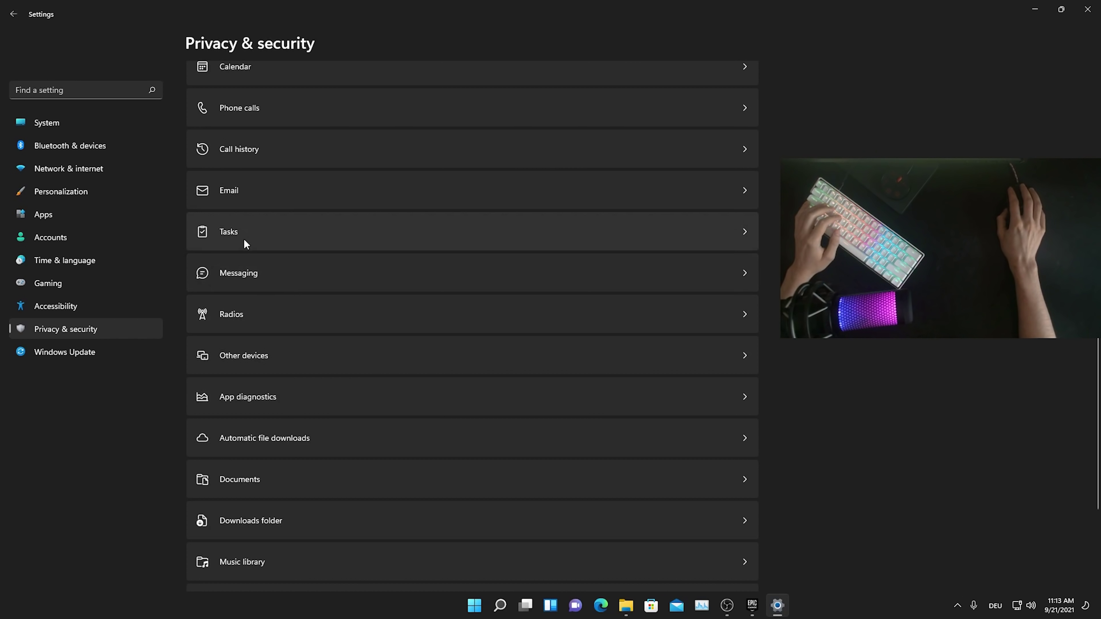
left_click(222, 274)
left_click(738, 84)
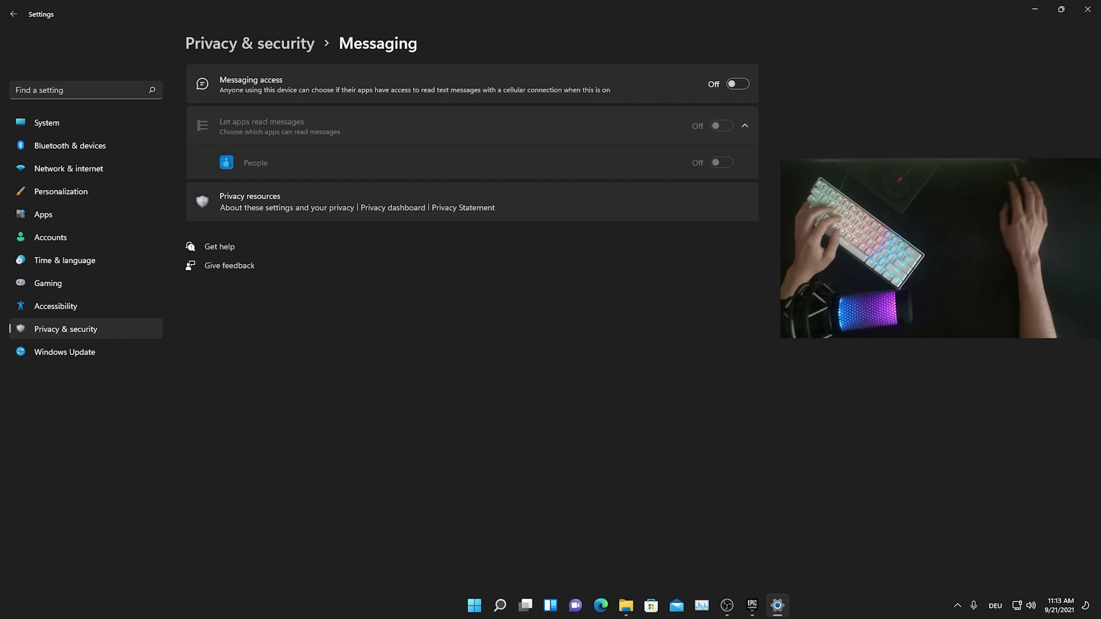
left_click(15, 20)
scroll(315, 325, "down", 20)
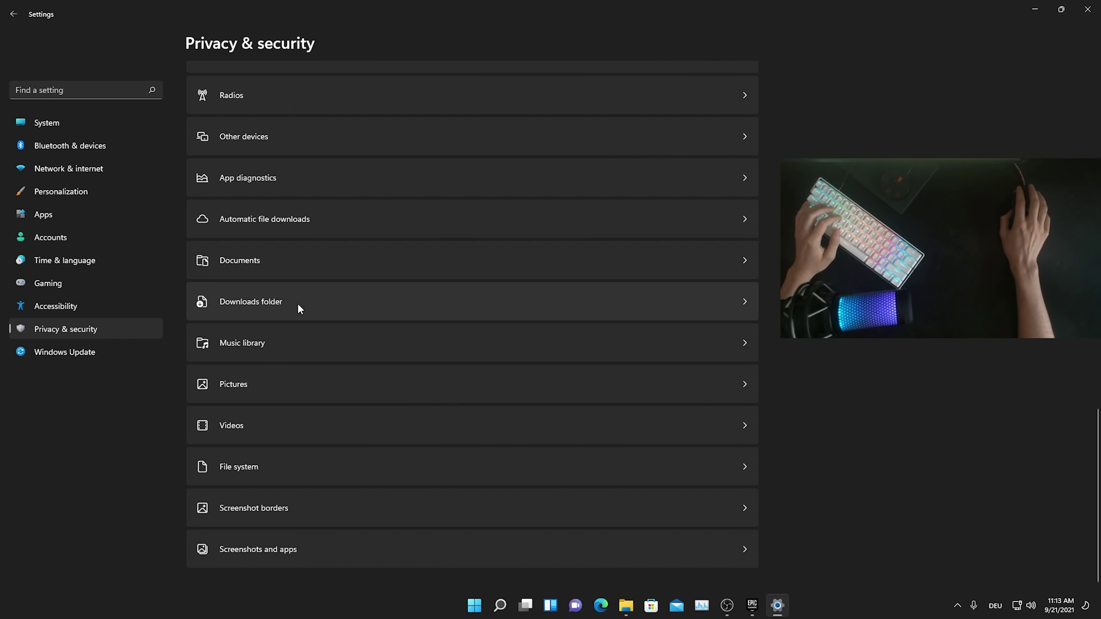
Switch off app diagnostic access, then look at the Documents privacy page.
left_click(242, 176)
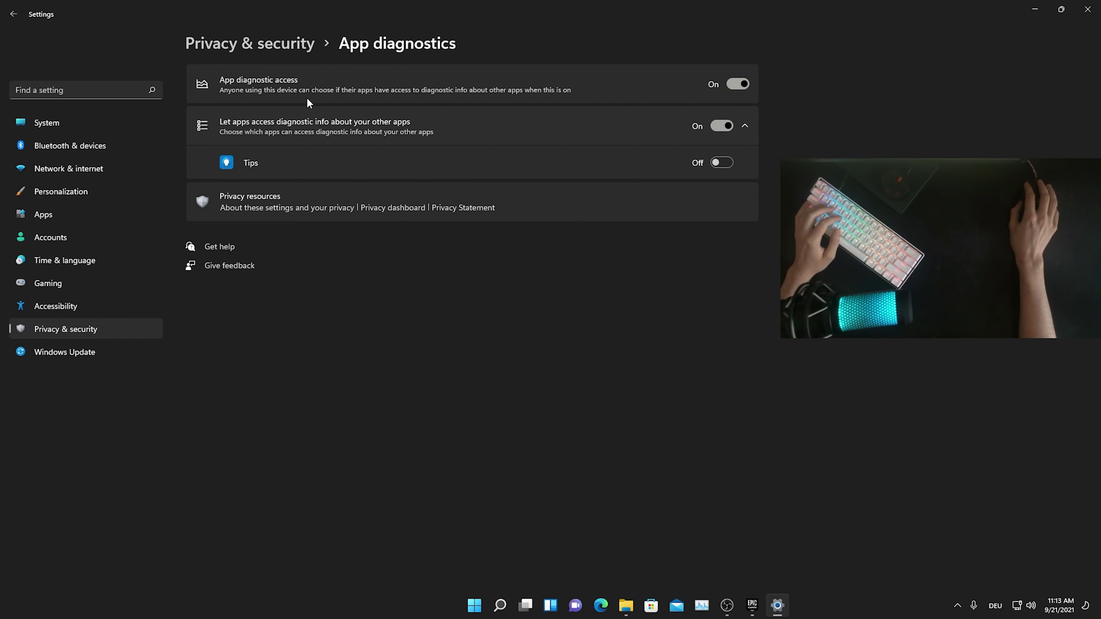
left_click(739, 87)
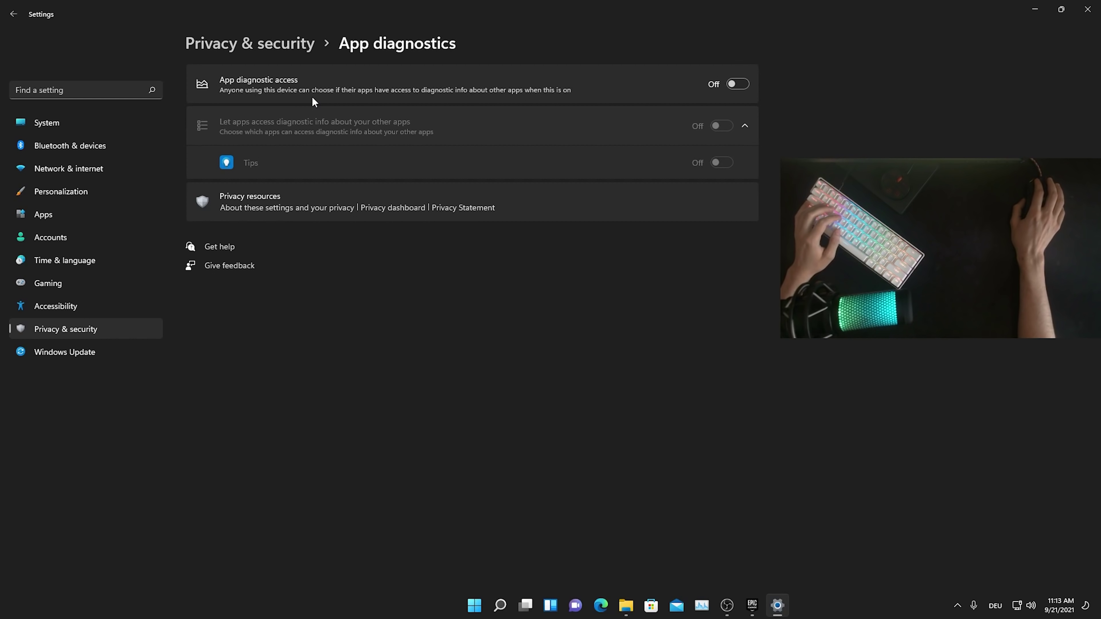
left_click(9, 20)
scroll(255, 302, "down", 15)
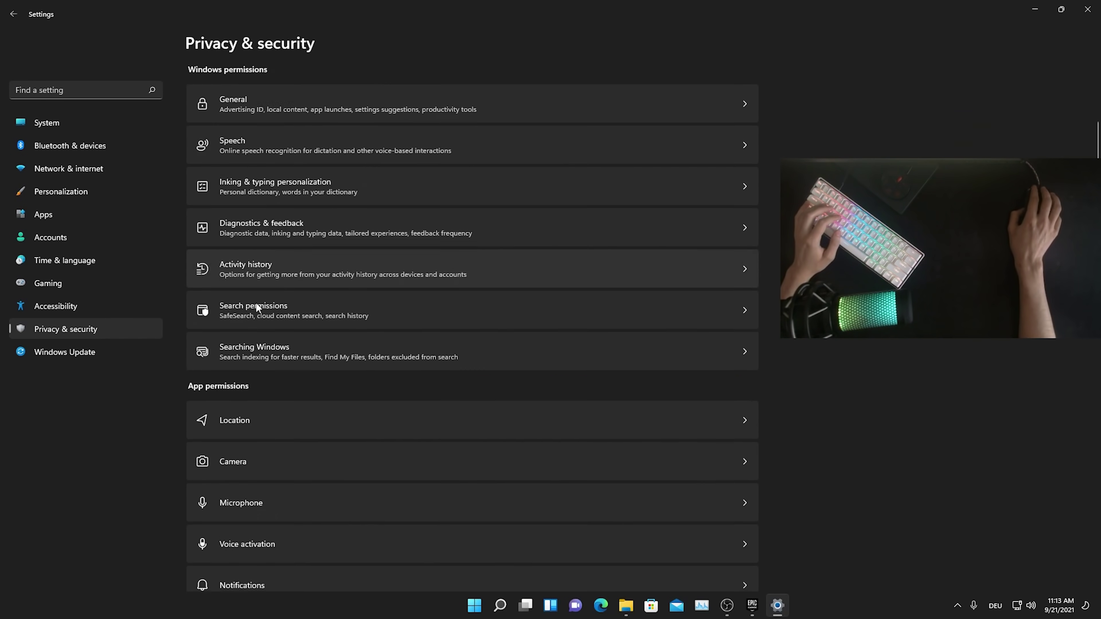
scroll(260, 296, "down", 1)
left_click(253, 270)
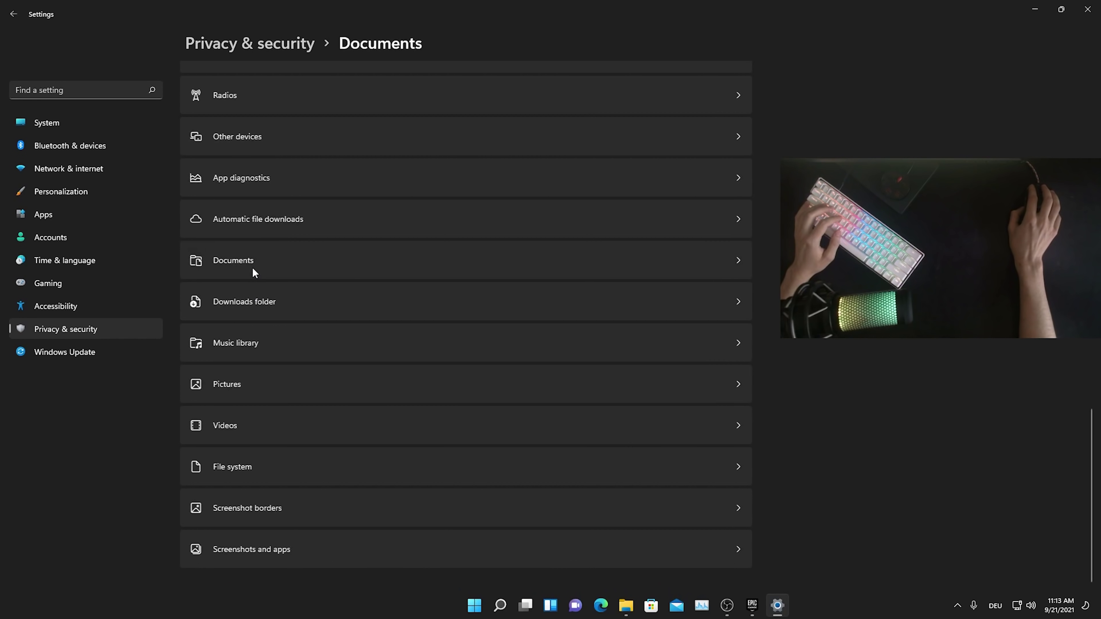
left_click(17, 15)
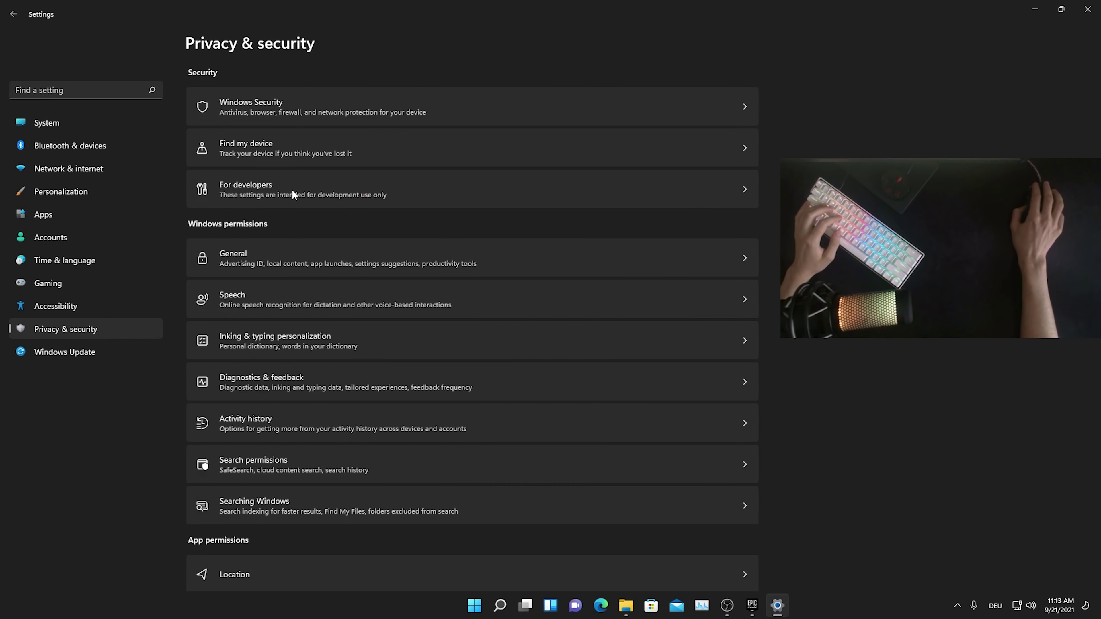
Switch off radio control access for apps and scroll back to the top of Privacy & security.
scroll(365, 253, "down", 12)
scroll(336, 229, "down", 6)
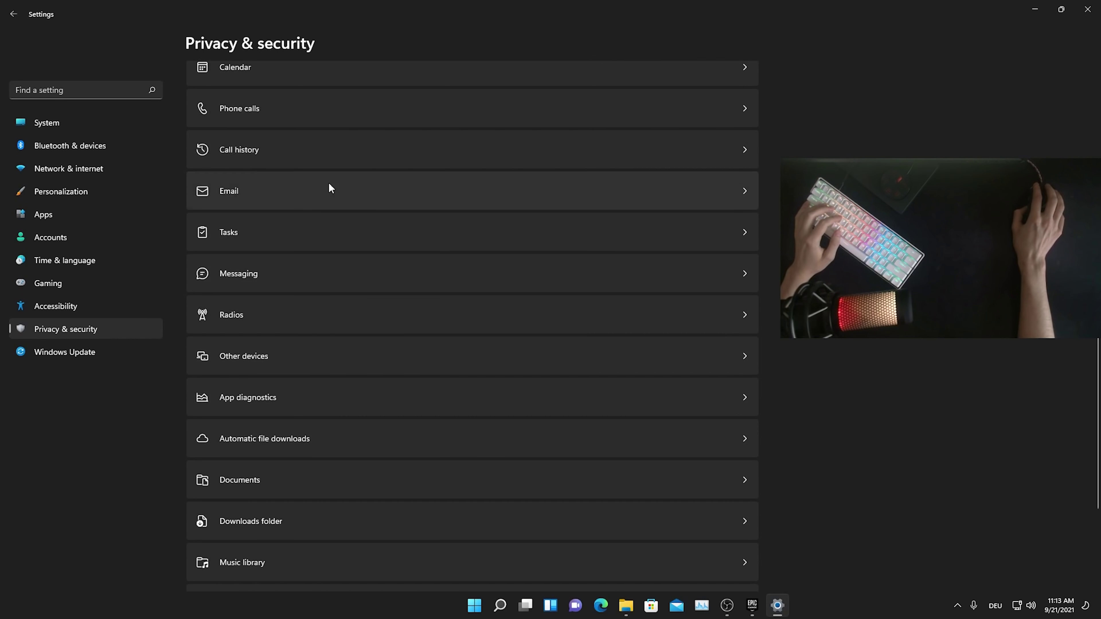
left_click(232, 251)
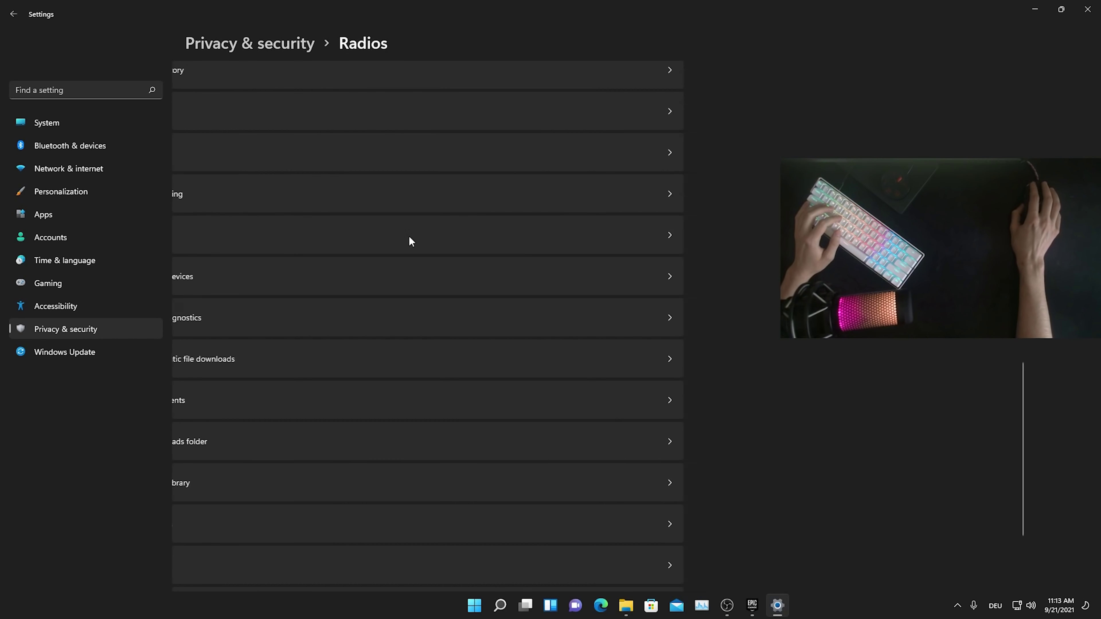
left_click(737, 84)
left_click(11, 14)
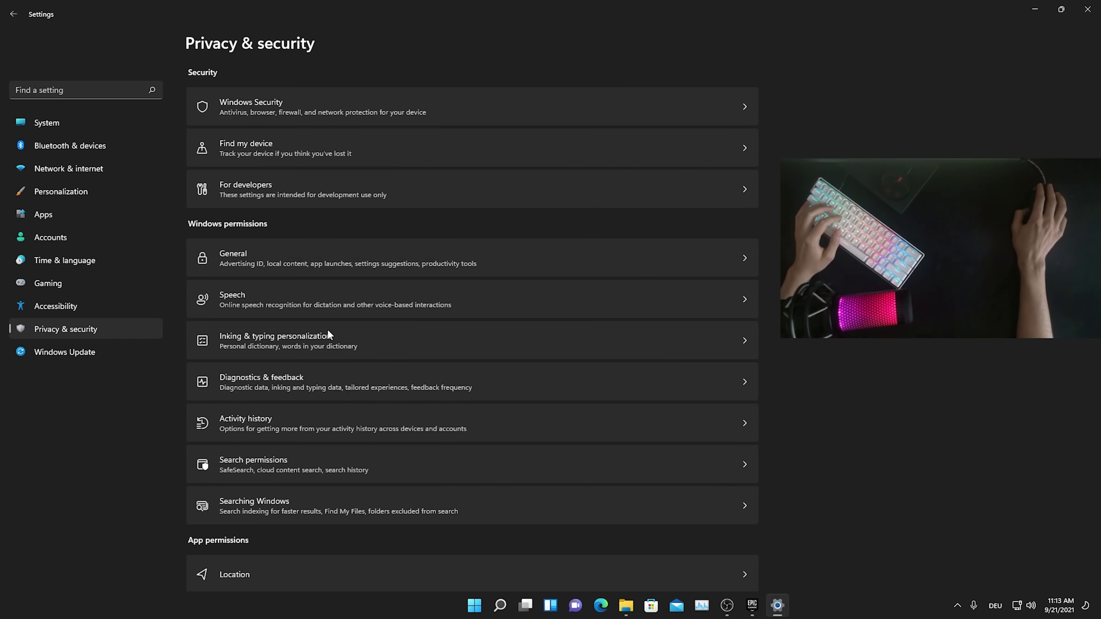
scroll(326, 330, "down", 20)
scroll(297, 217, "up", 3)
scroll(297, 217, "down", 3)
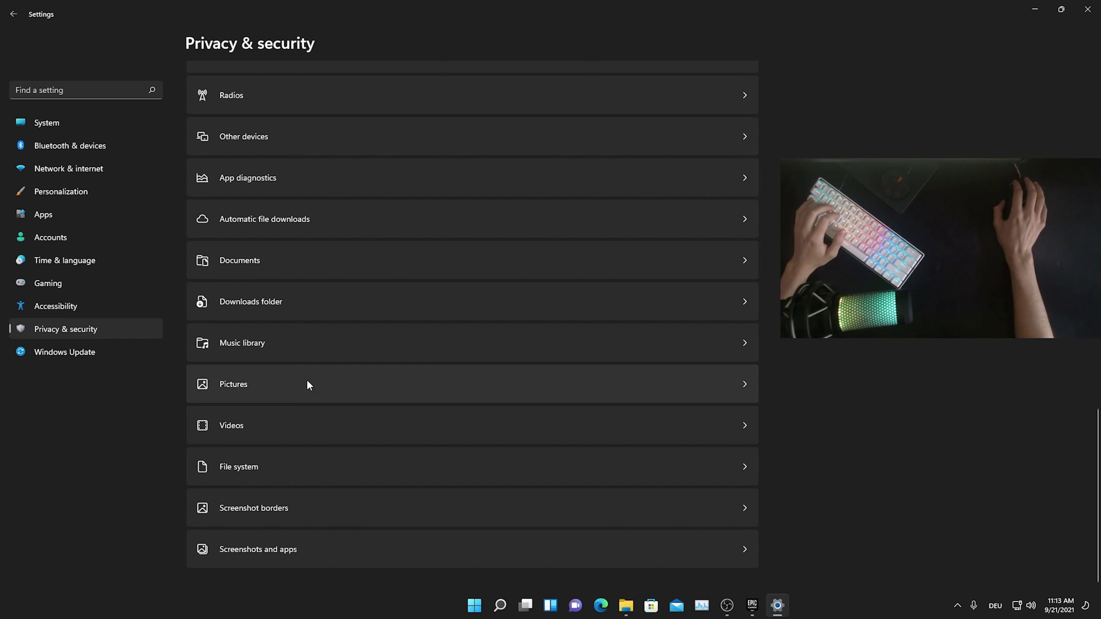
scroll(308, 385, "up", 20)
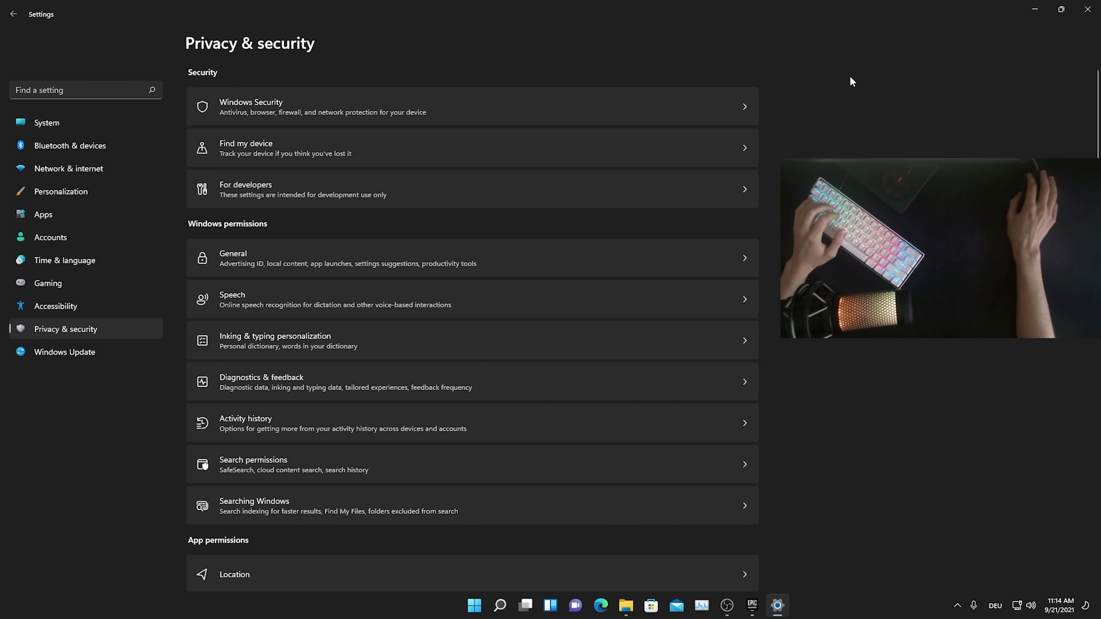
Close Settings and launch the Services console by searching 'services' from Start.
left_click(1088, 9)
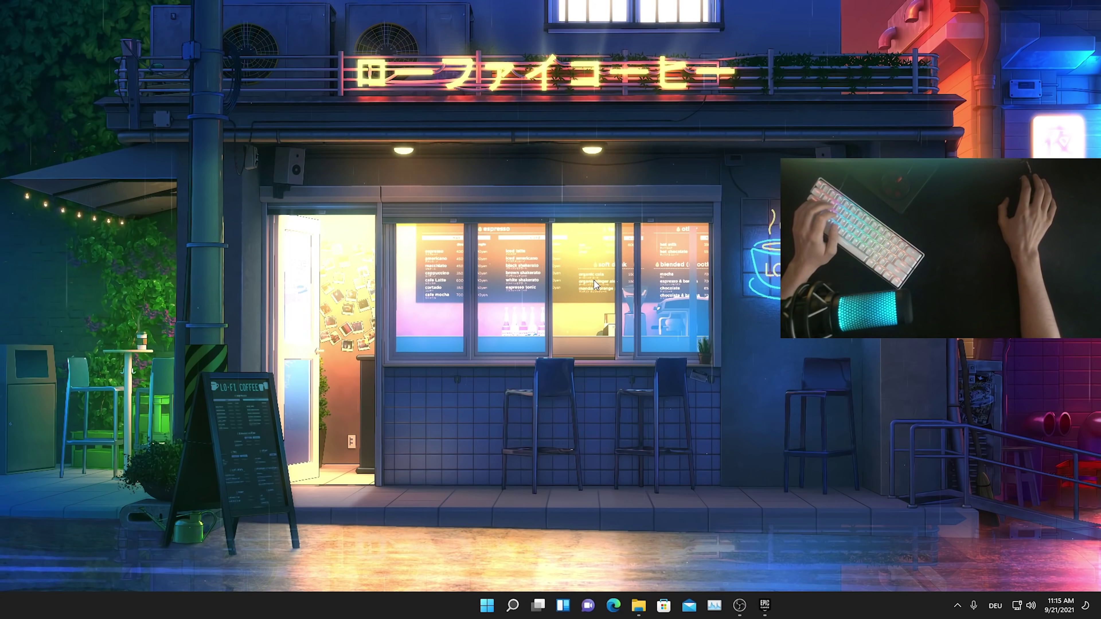
key("super")
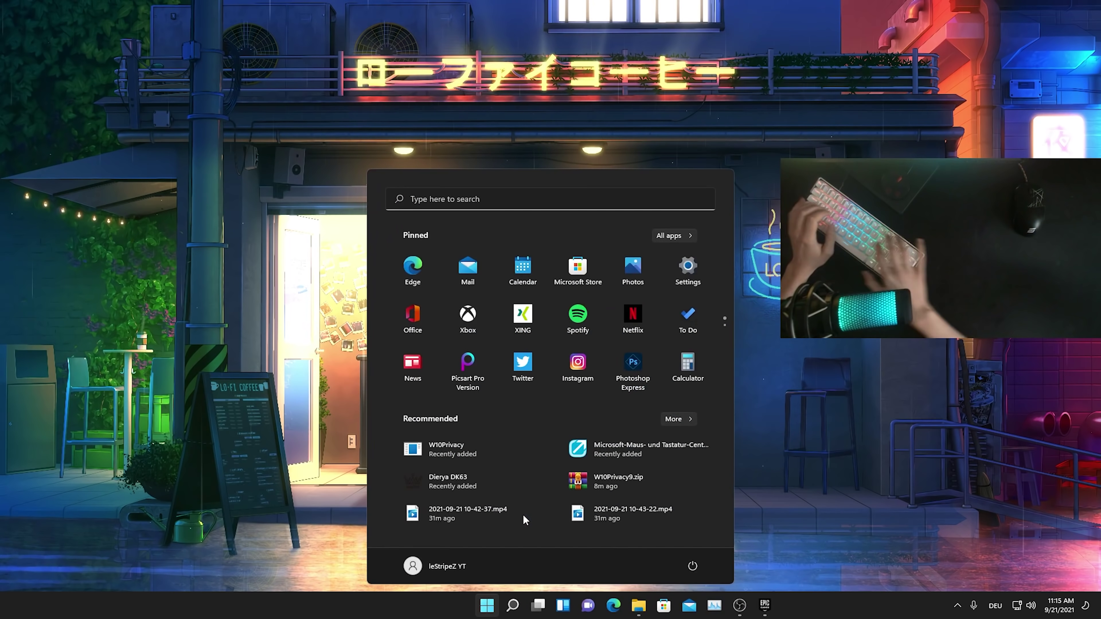
type("services")
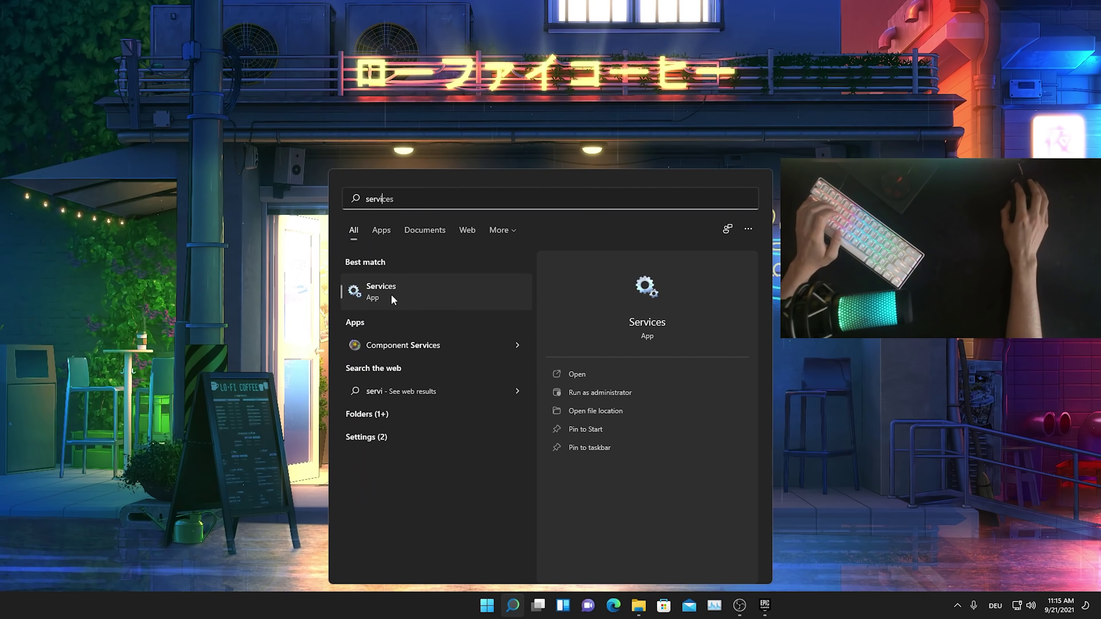
key("Return")
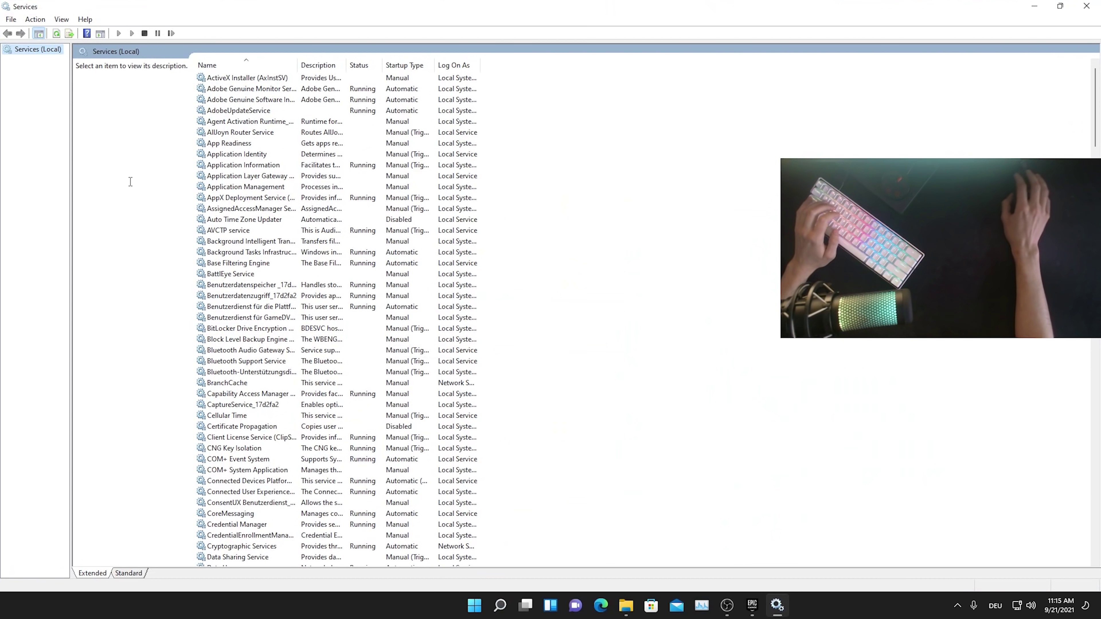
Find and select the Windows Search service, which is Running with Automatic startup.
scroll(365, 217, "down", 20)
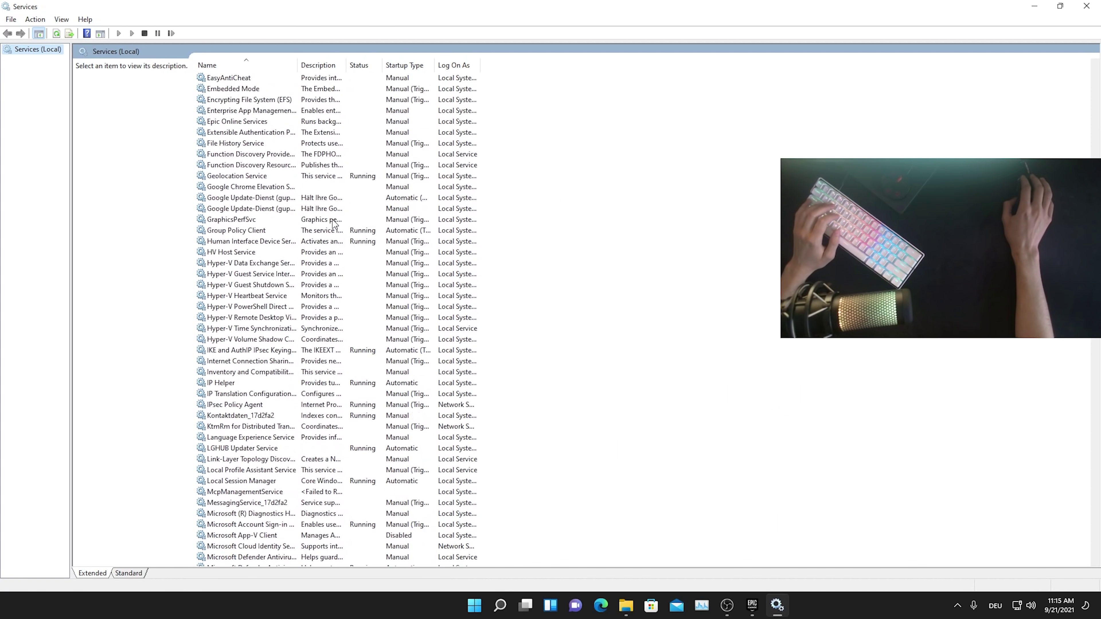
scroll(333, 223, "down", 20)
left_click(281, 231)
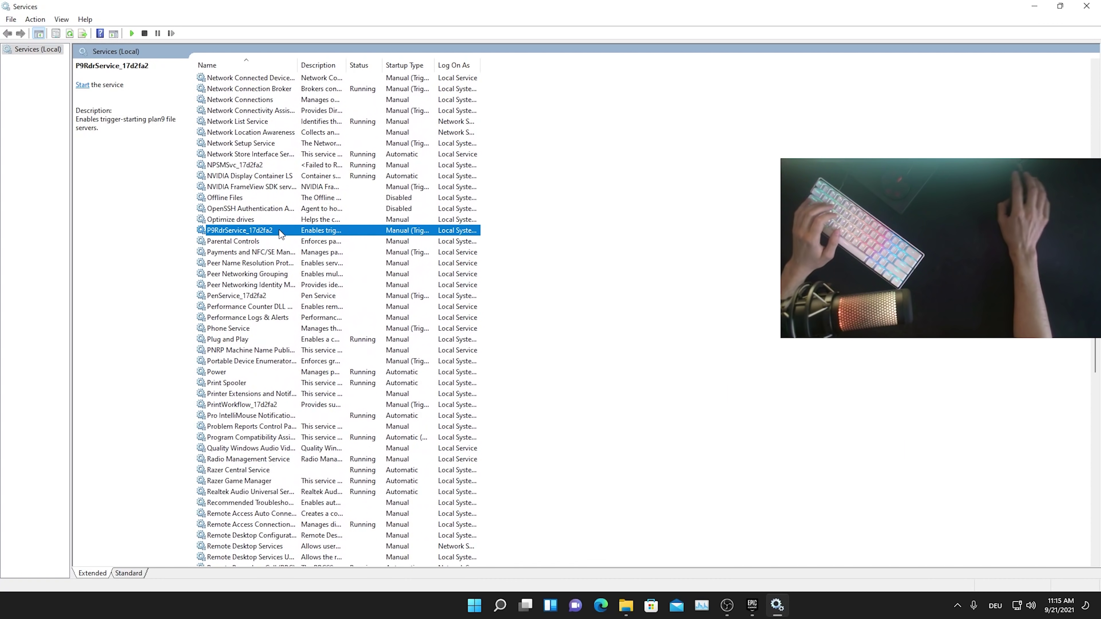
key("w")
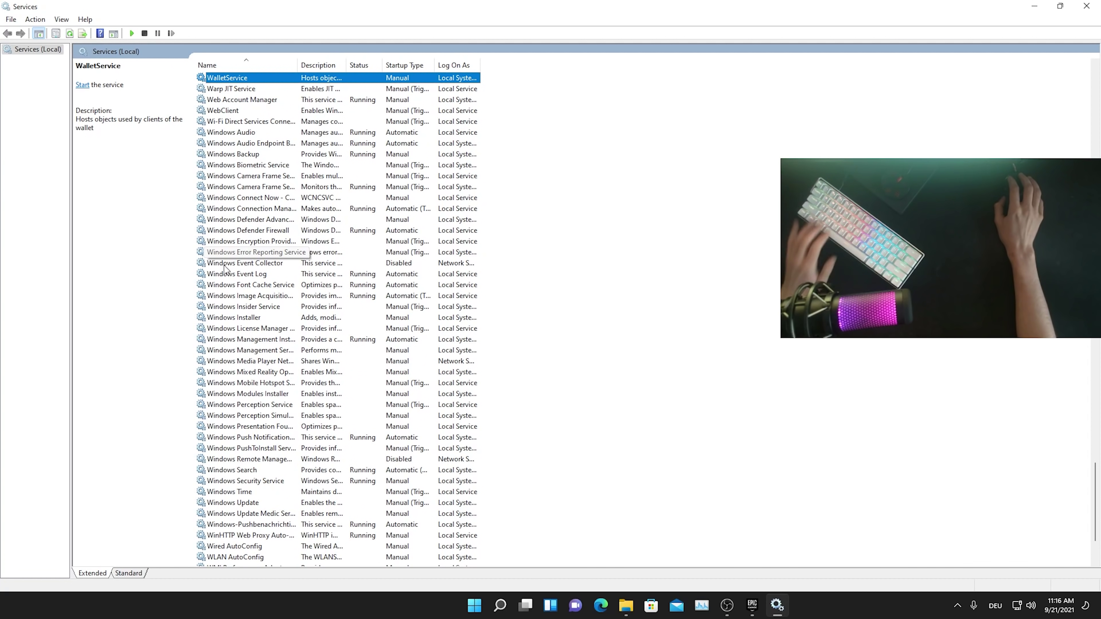
scroll(224, 269, "down", 3)
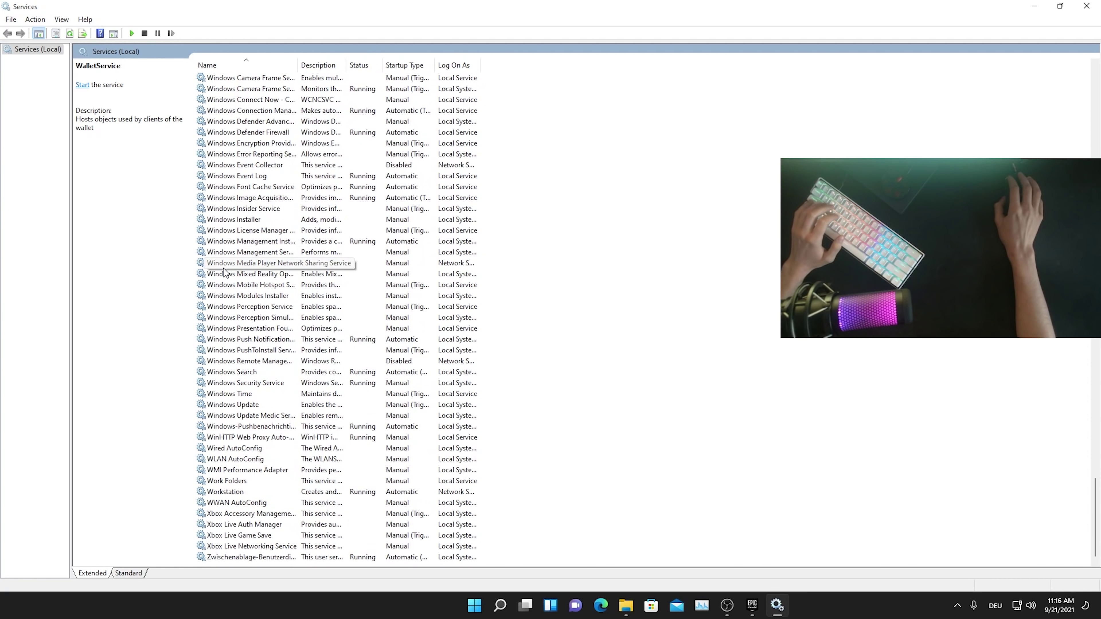
left_click(230, 372)
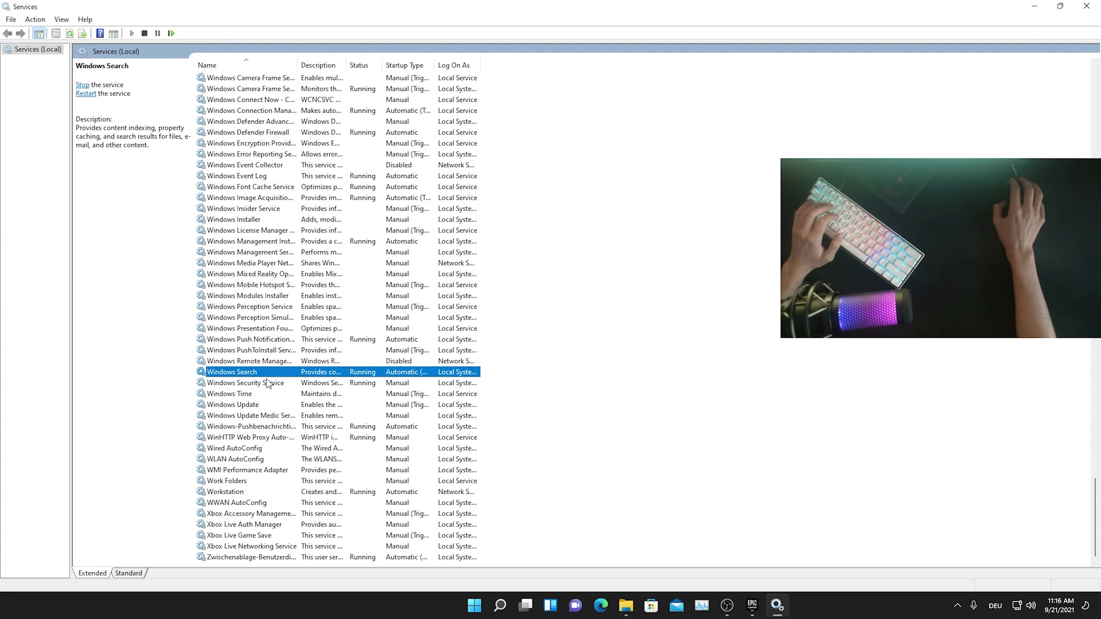
Stop Windows Search, set its startup type to Disabled and apply, then close Services.
double_click(238, 375)
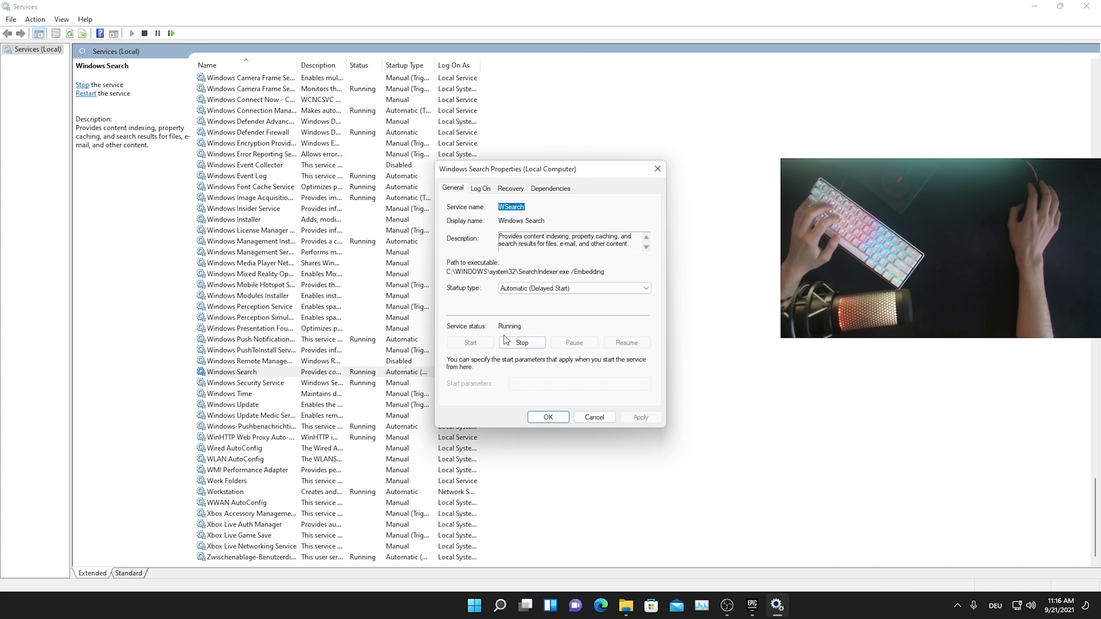
left_click(521, 343)
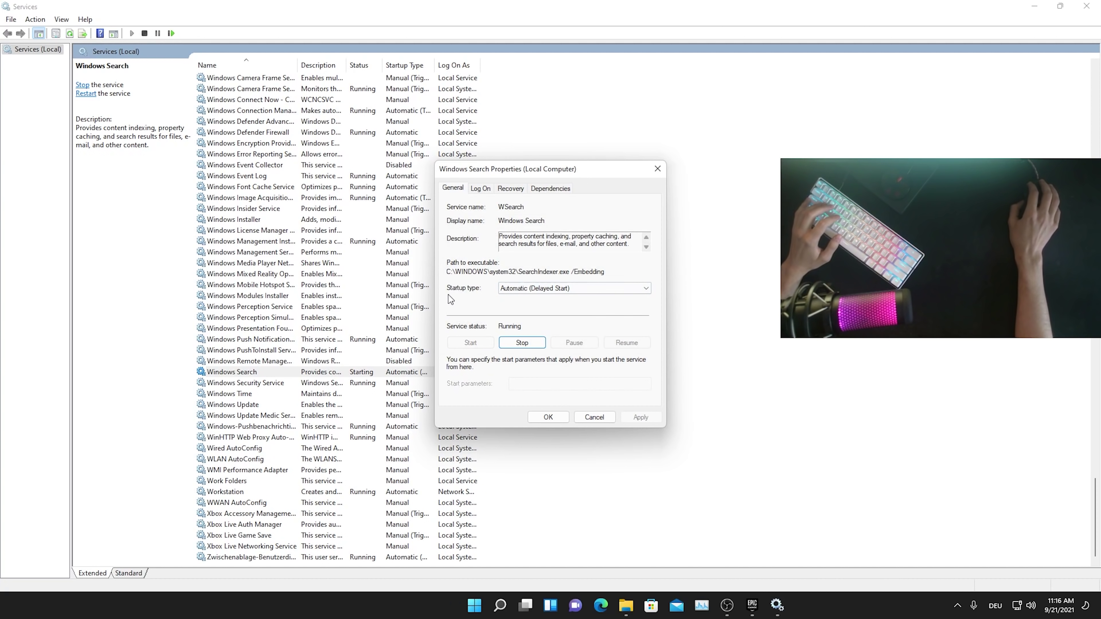
left_click(529, 288)
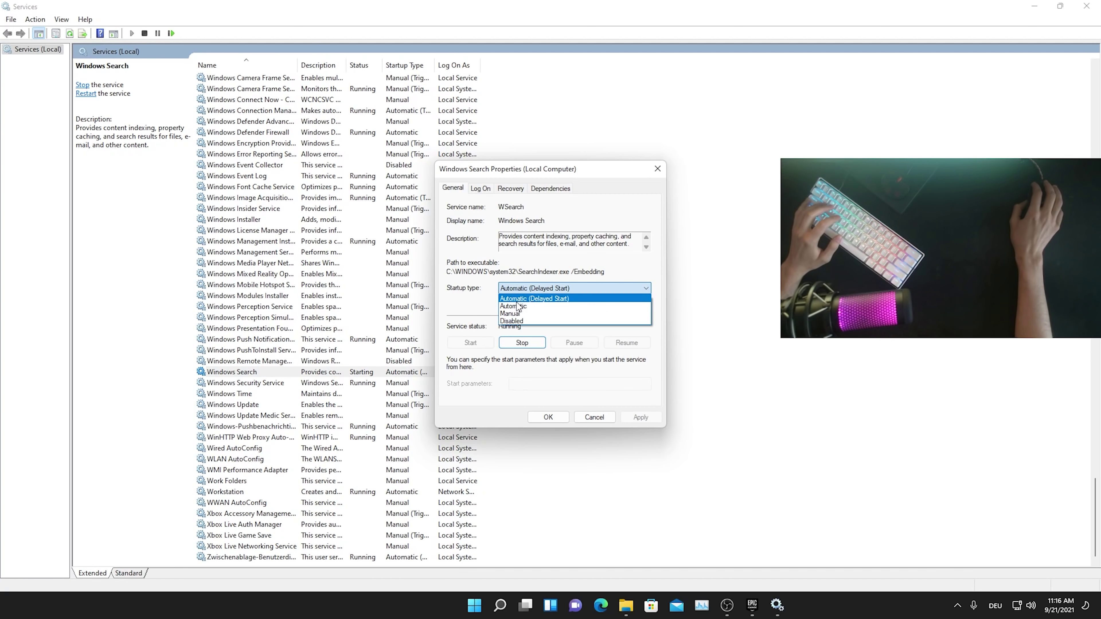
left_click(512, 321)
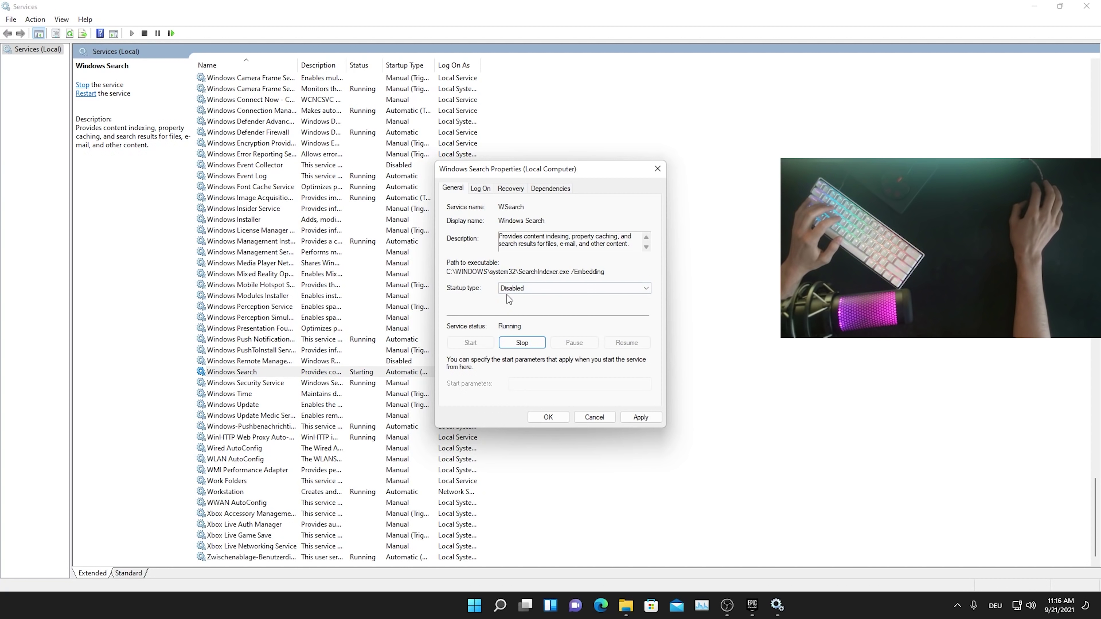
left_click(634, 418)
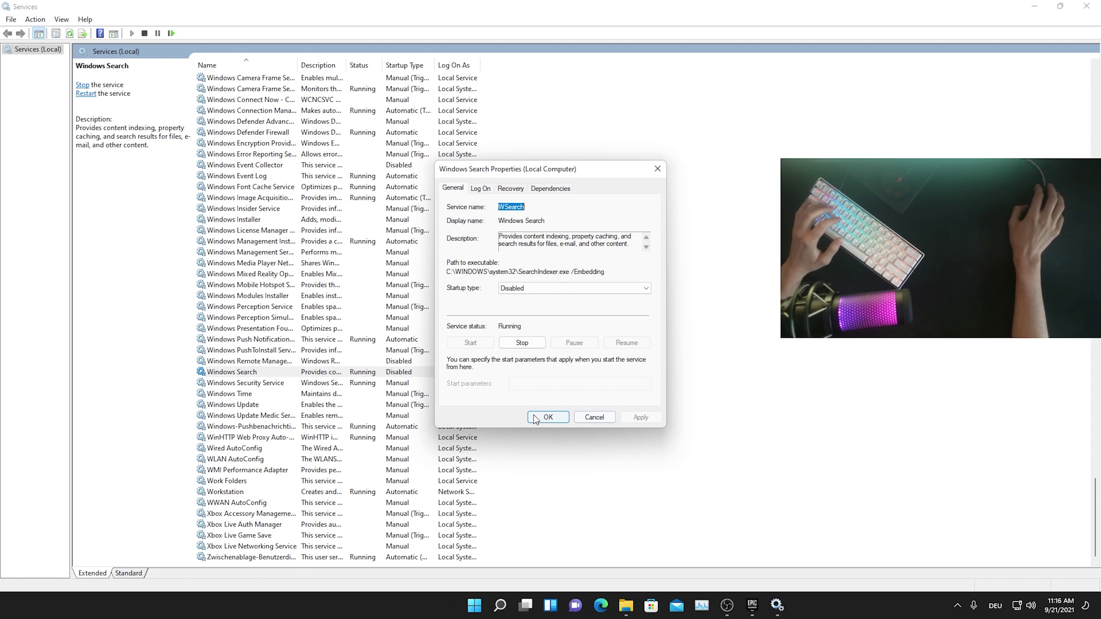
left_click(544, 417)
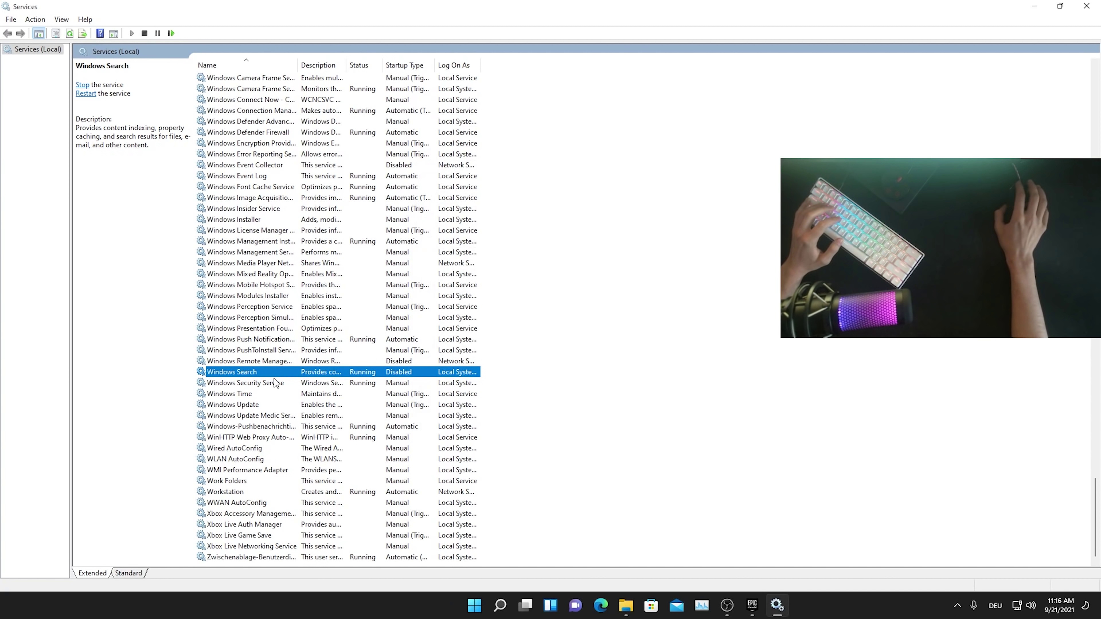
left_click(1086, 6)
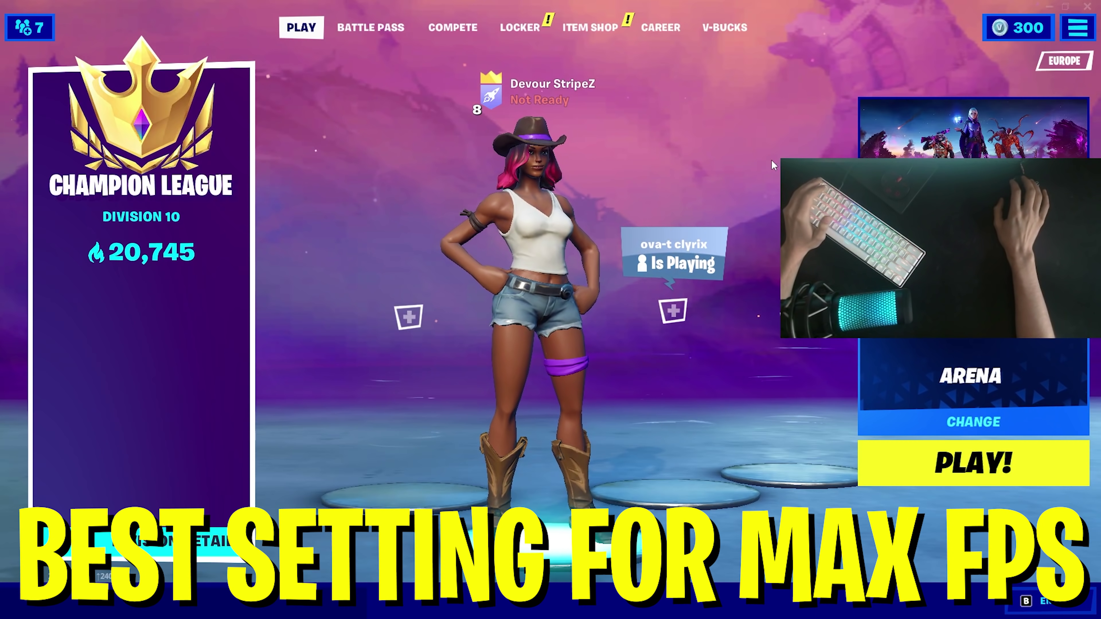
Open Fortnite's video settings and raise Textures from Low to High.
key("Escape")
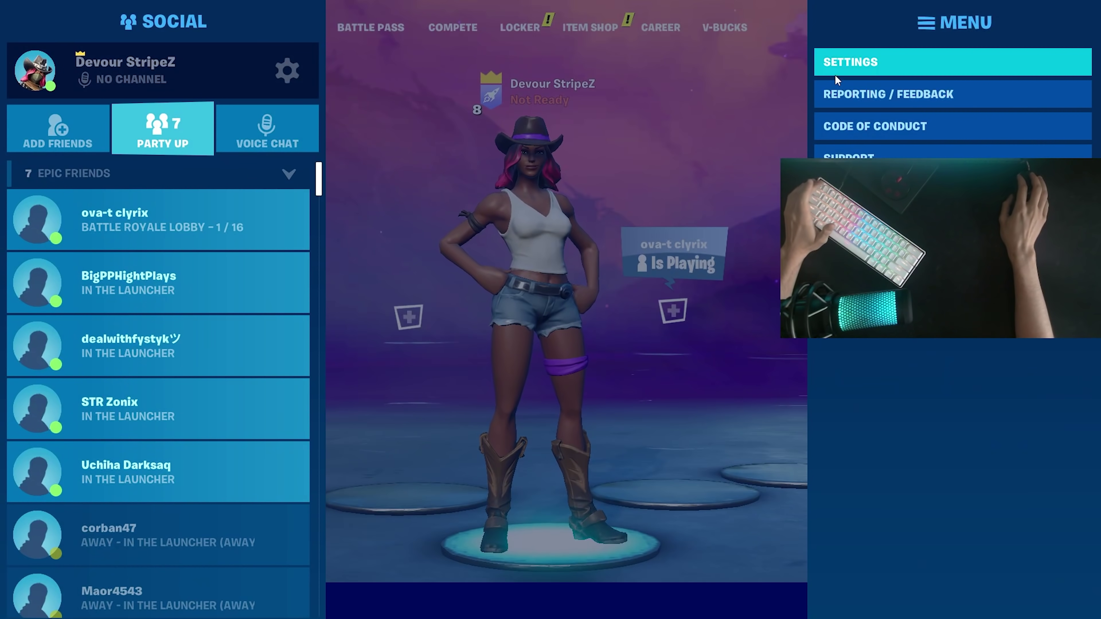
left_click(836, 70)
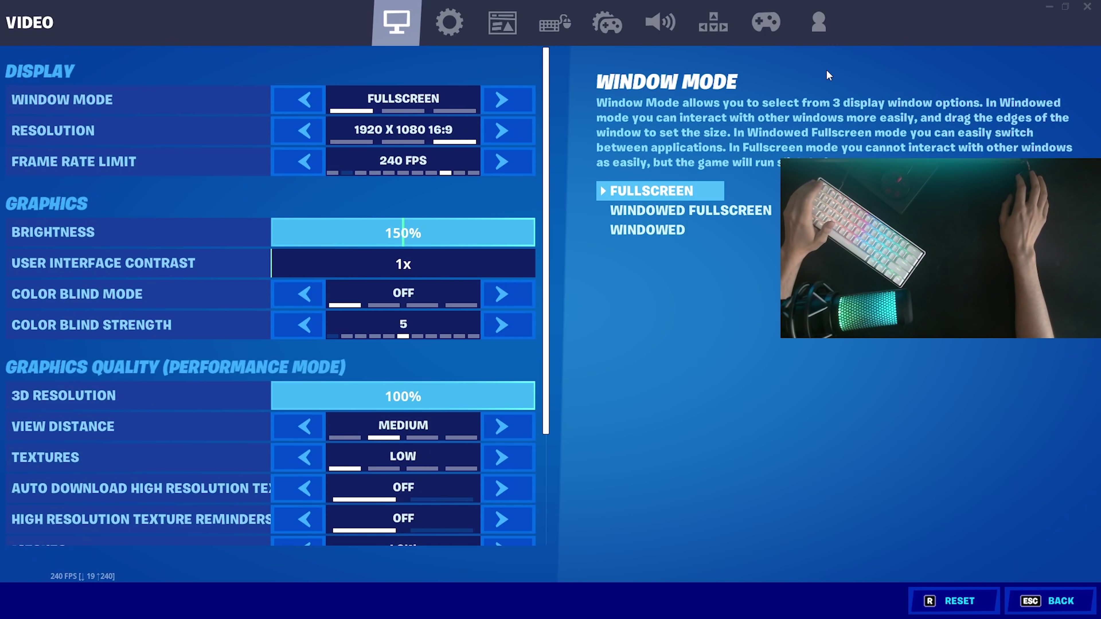
scroll(206, 258, "down", 2)
scroll(206, 258, "down", 3)
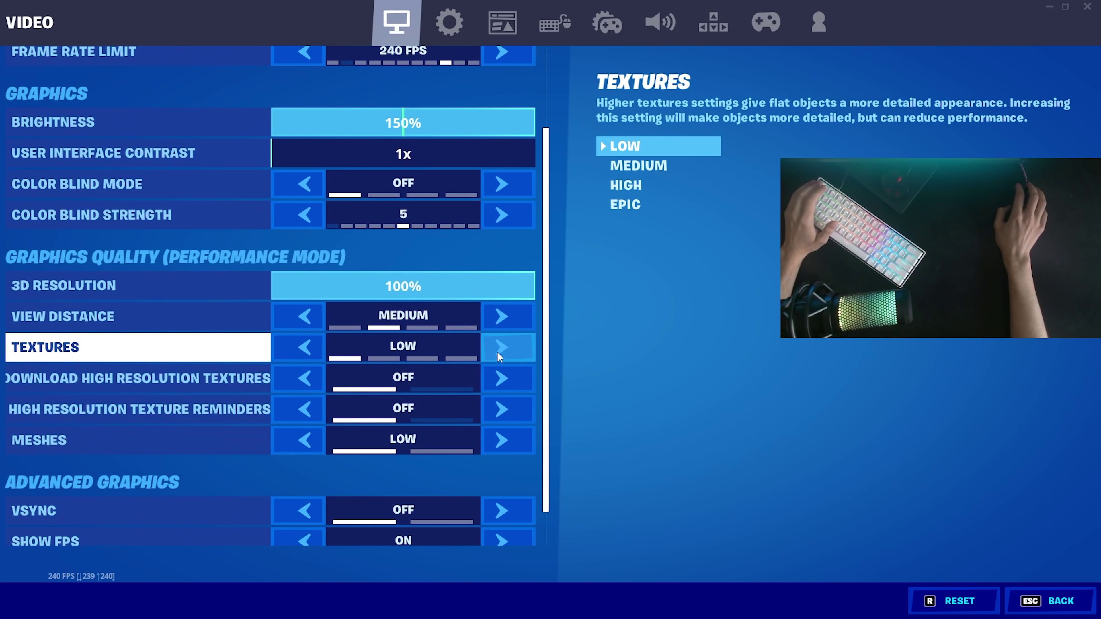
left_click(501, 352)
left_click(500, 352)
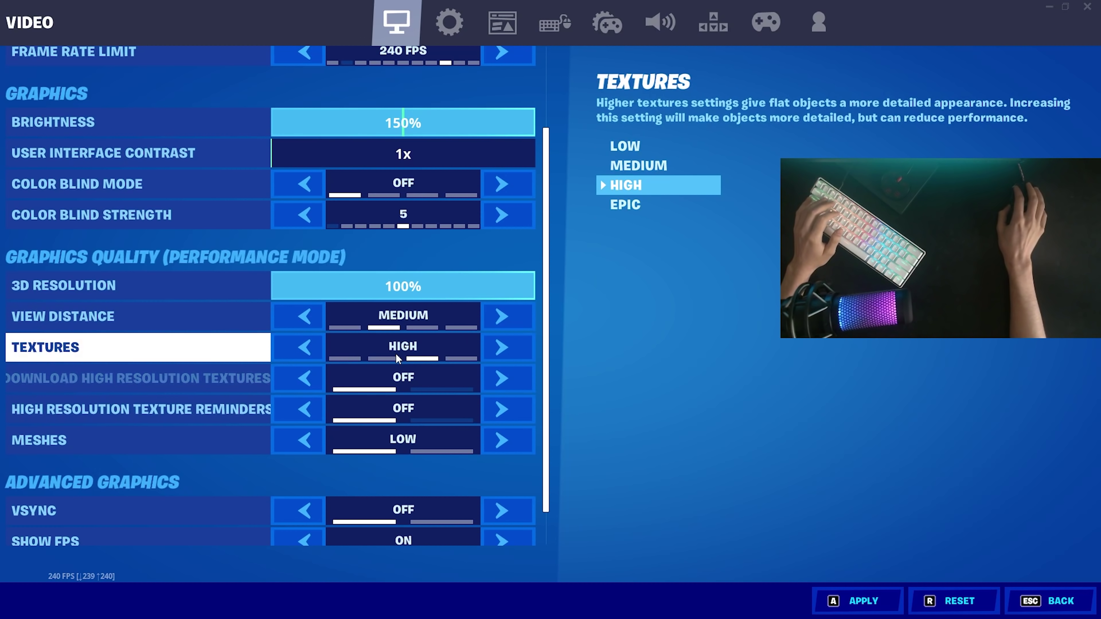
Try Epic textures, revert Textures to High, and review Meshes left at Low.
left_click(513, 358)
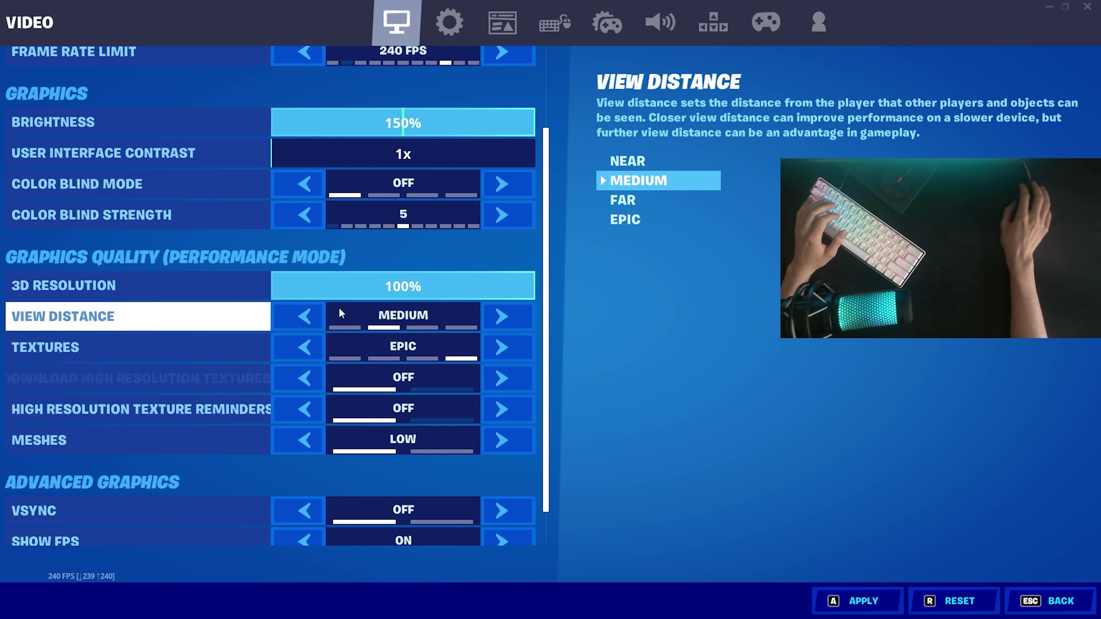
left_click(416, 358)
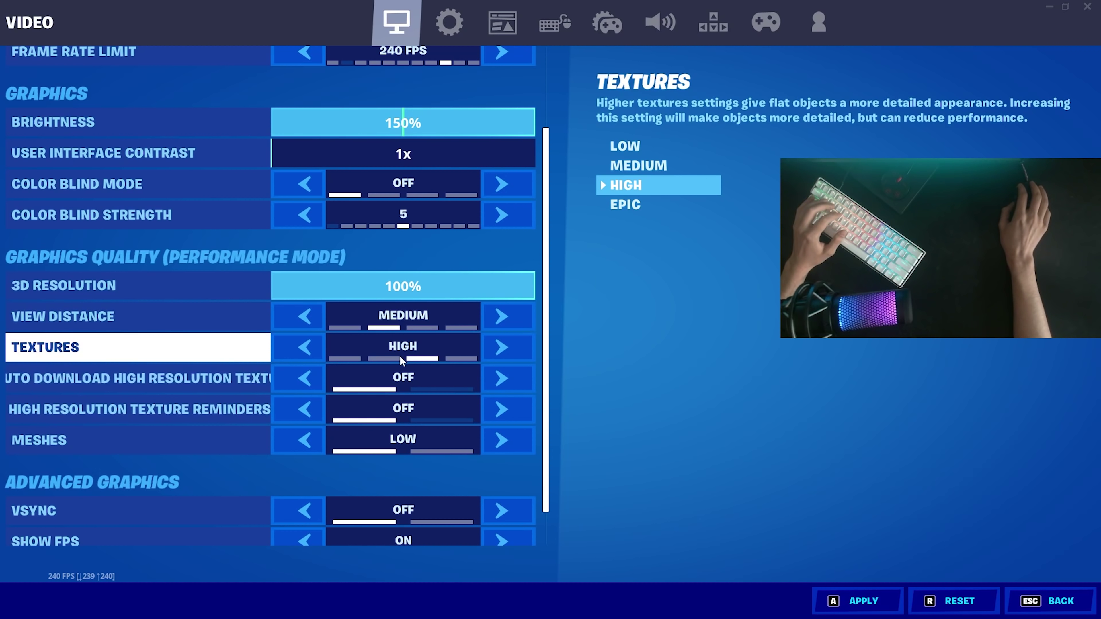
scroll(403, 498, "down", 1)
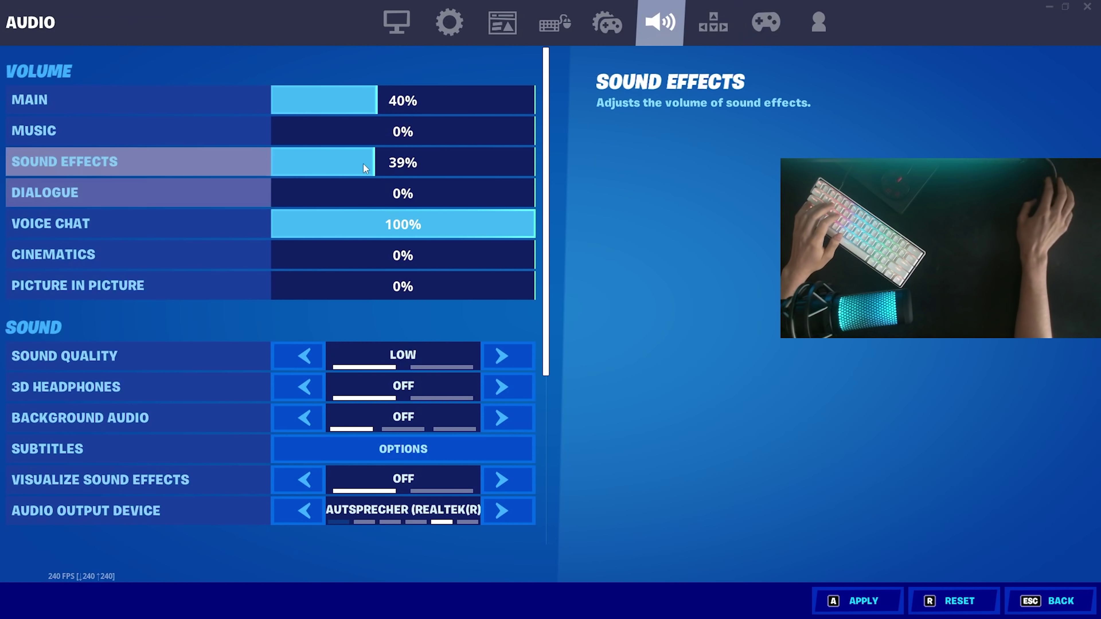
Review the audio settings at Low sound quality, apply all changes, and return to the lobby.
scroll(174, 373, "down", 2)
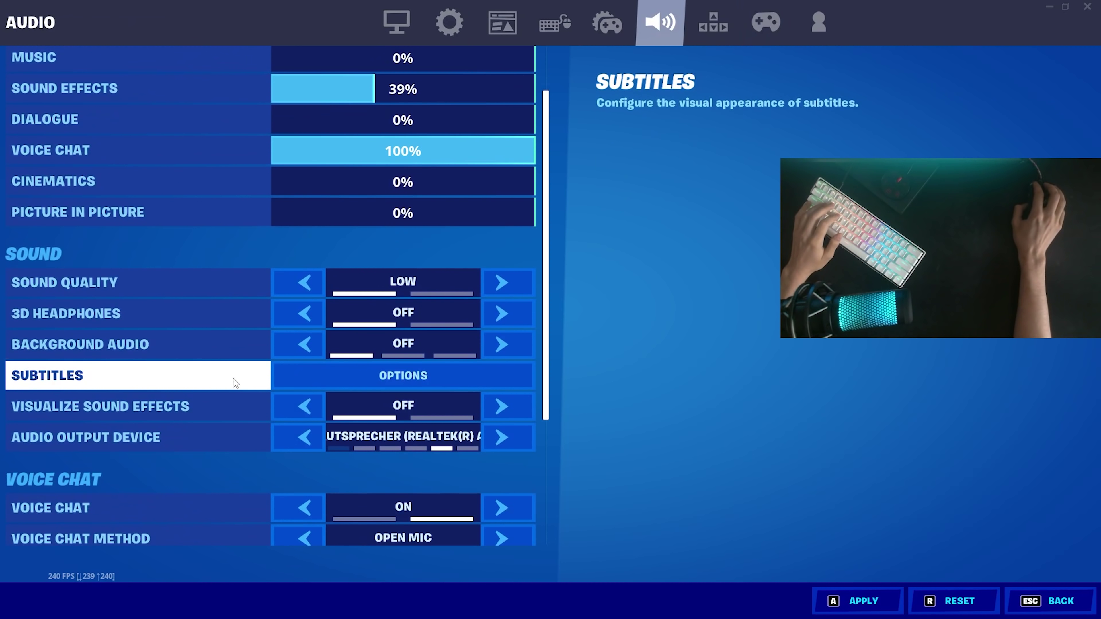
scroll(67, 353, "down", 1)
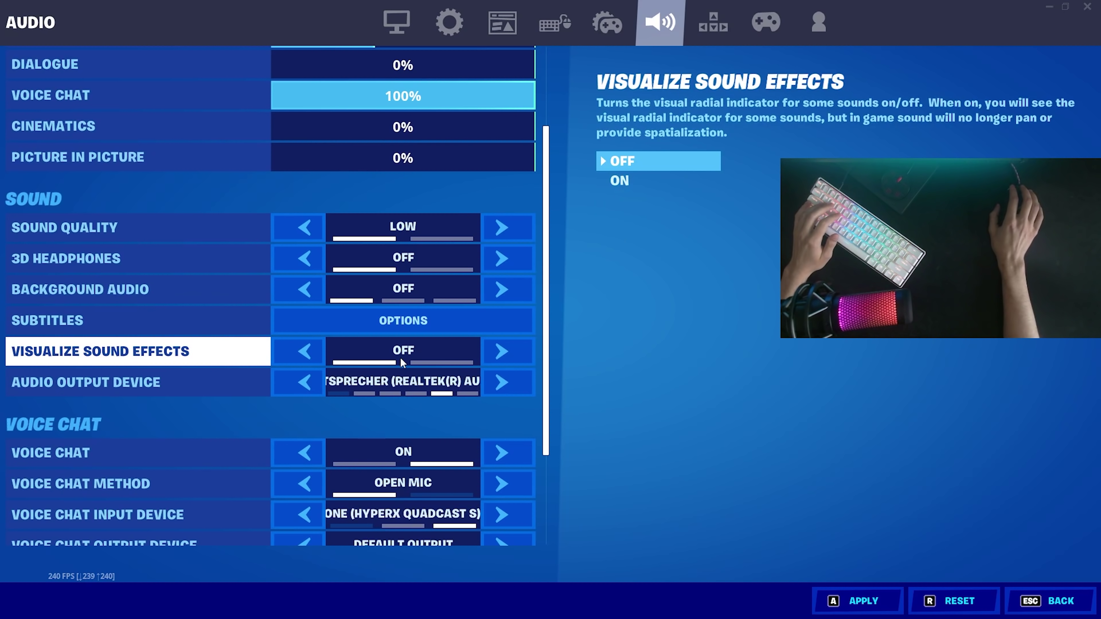
left_click(846, 600)
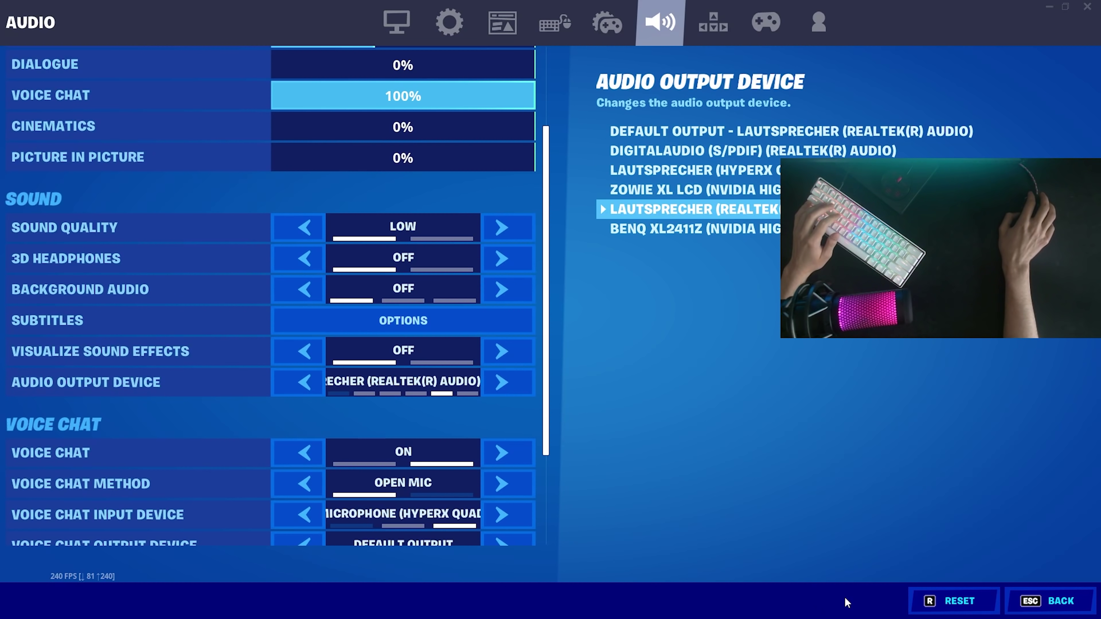
key("Escape")
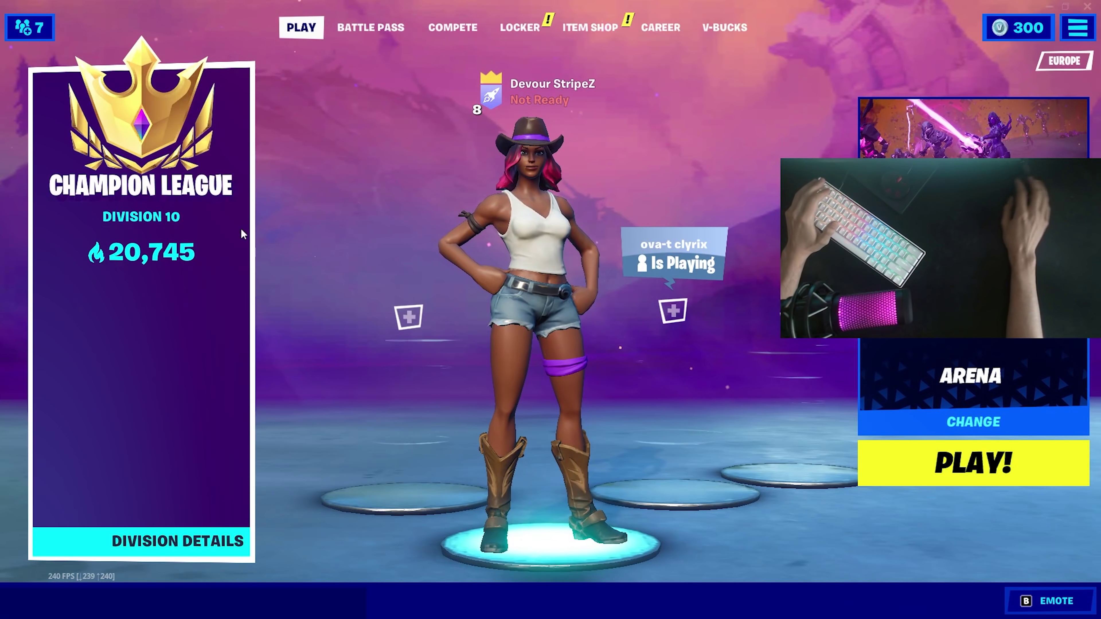